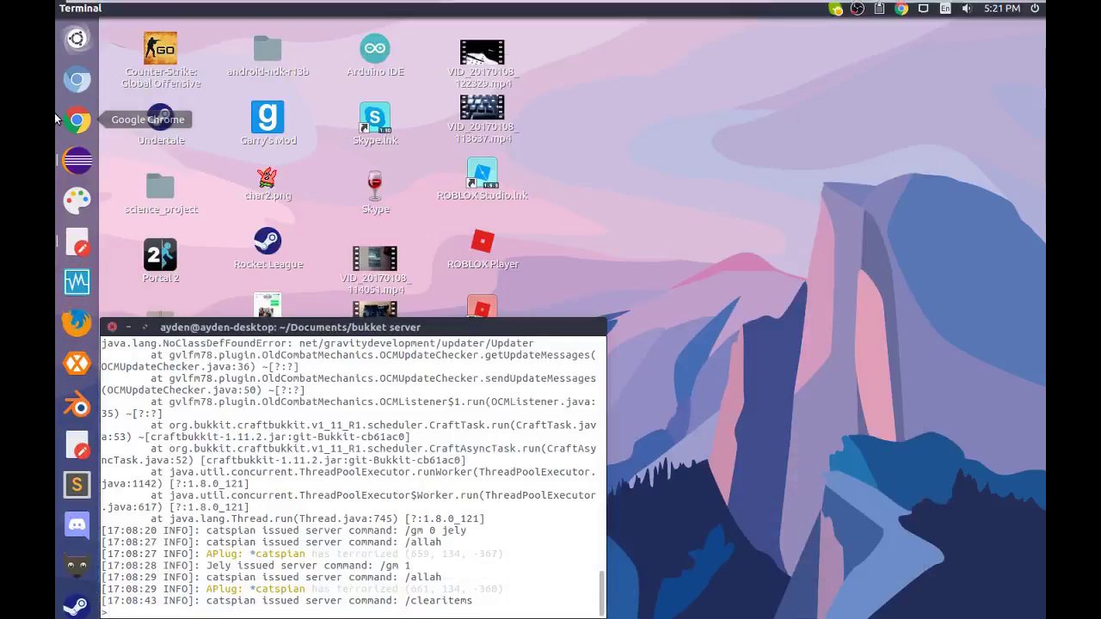
- Launch a new Google Chrome window from the Unity launcher
{"action": "left_click", "coordinate": [55, 119]}
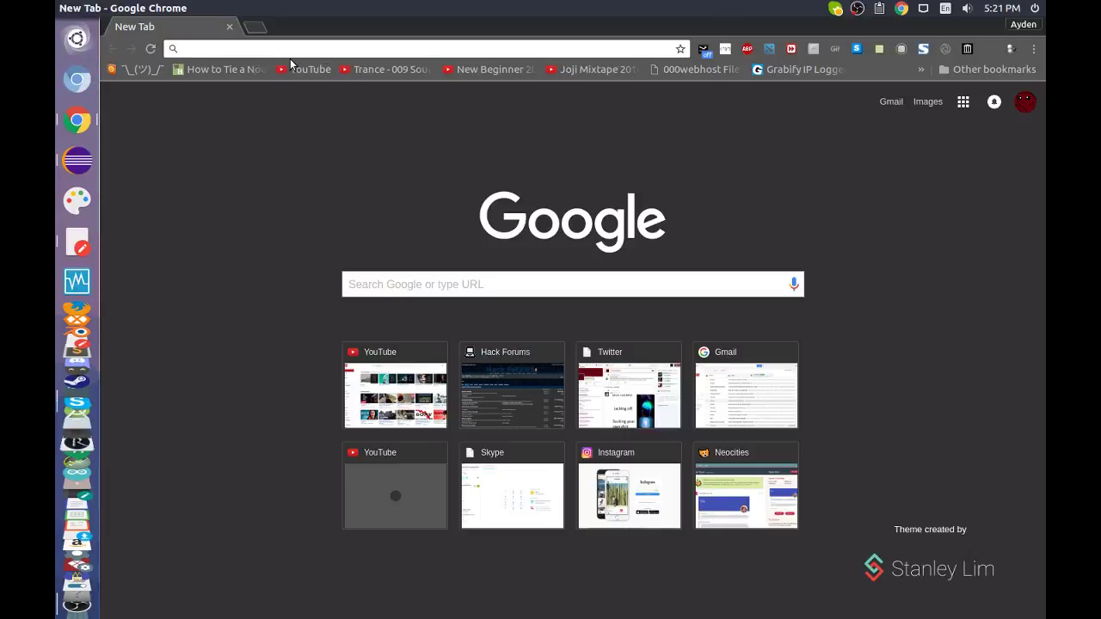
- Load 10.0.0.1 and log in to the router with the saved username and password
{"action": "type", "text": "10.0.0.1"}
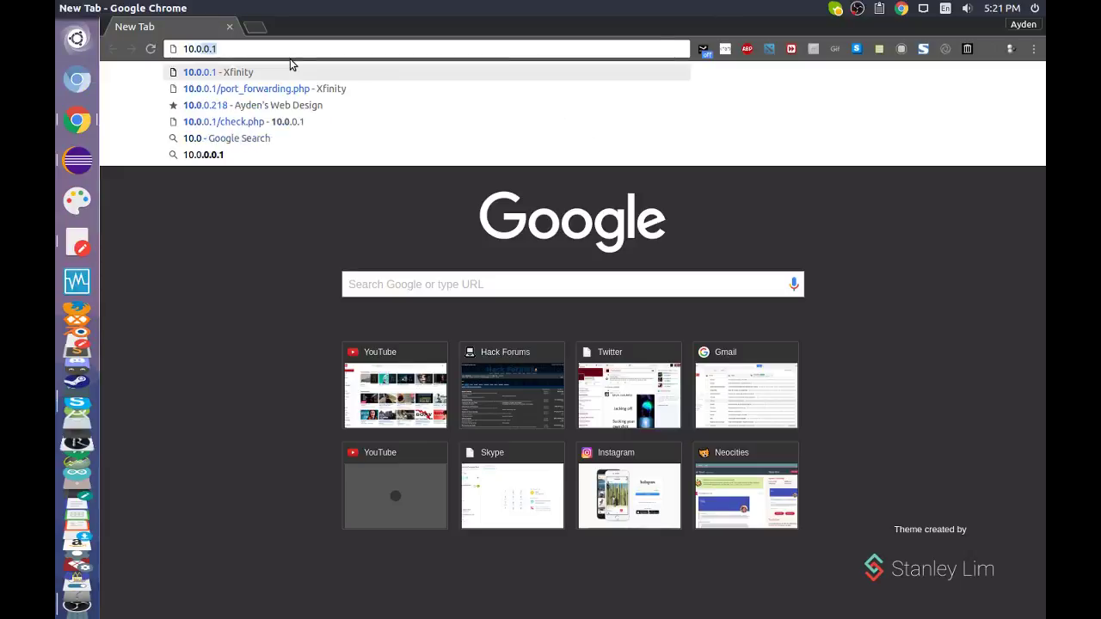
{"action": "key", "text": "Return"}
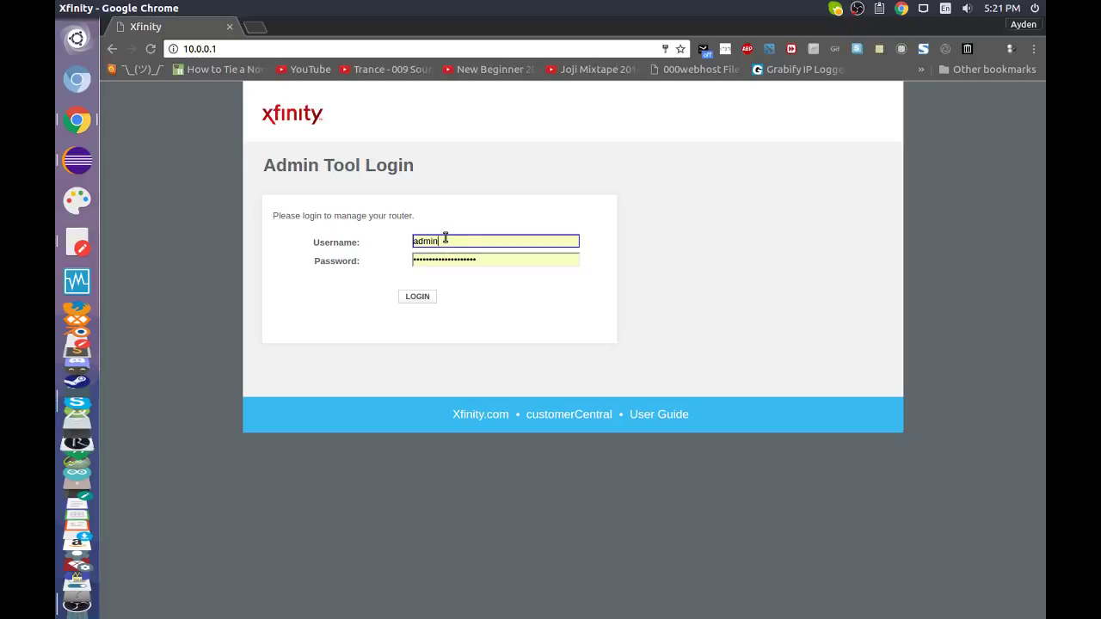
{"action": "left_click", "coordinate": [269, 163]}
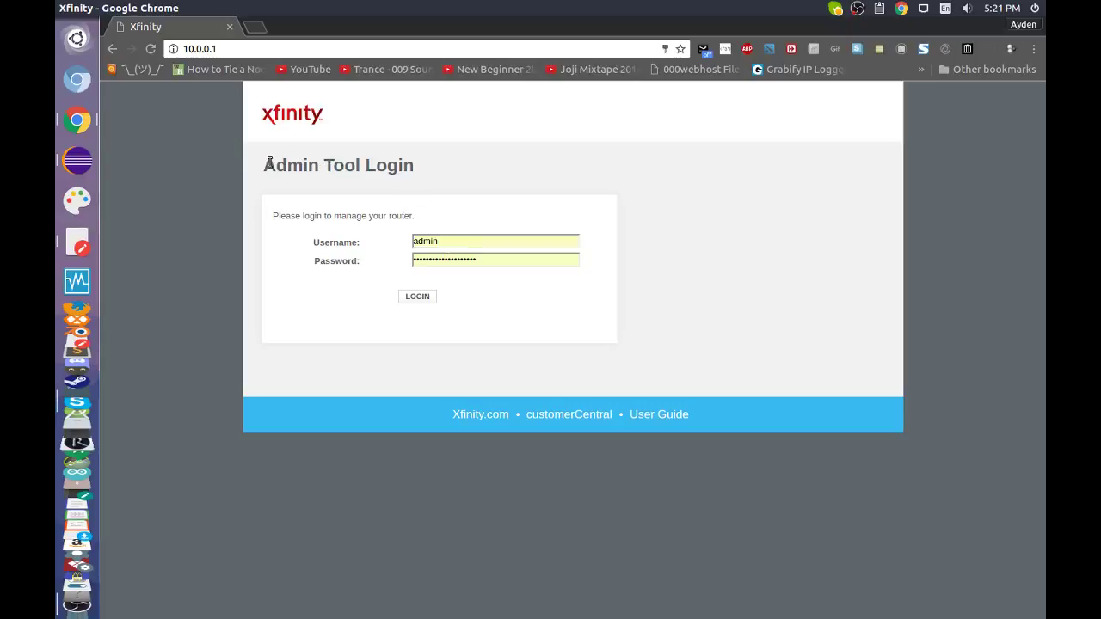
{"action": "left_click", "coordinate": [462, 262]}
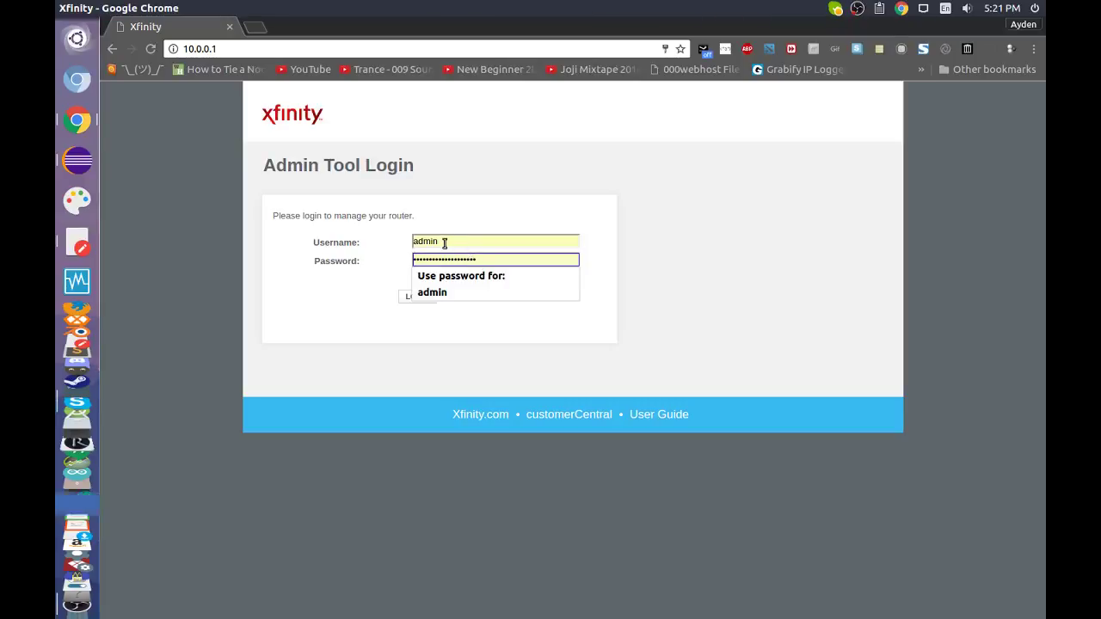
{"action": "left_click", "coordinate": [443, 243]}
{"action": "left_click", "coordinate": [444, 263]}
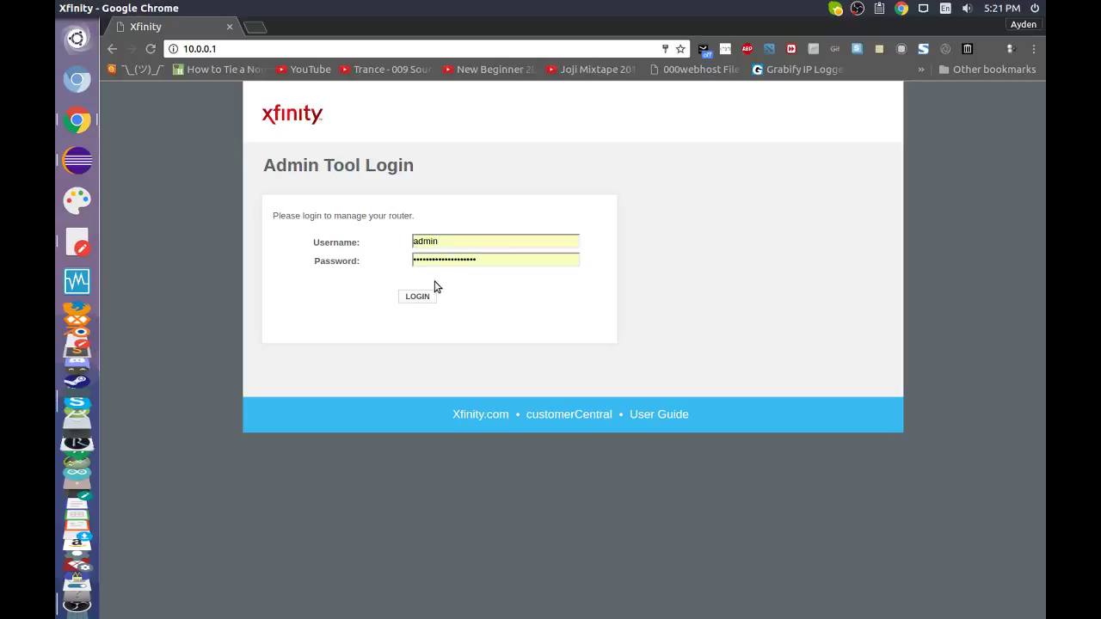
{"action": "left_click_drag", "start_coordinate": [487, 263], "coordinate": [307, 270]}
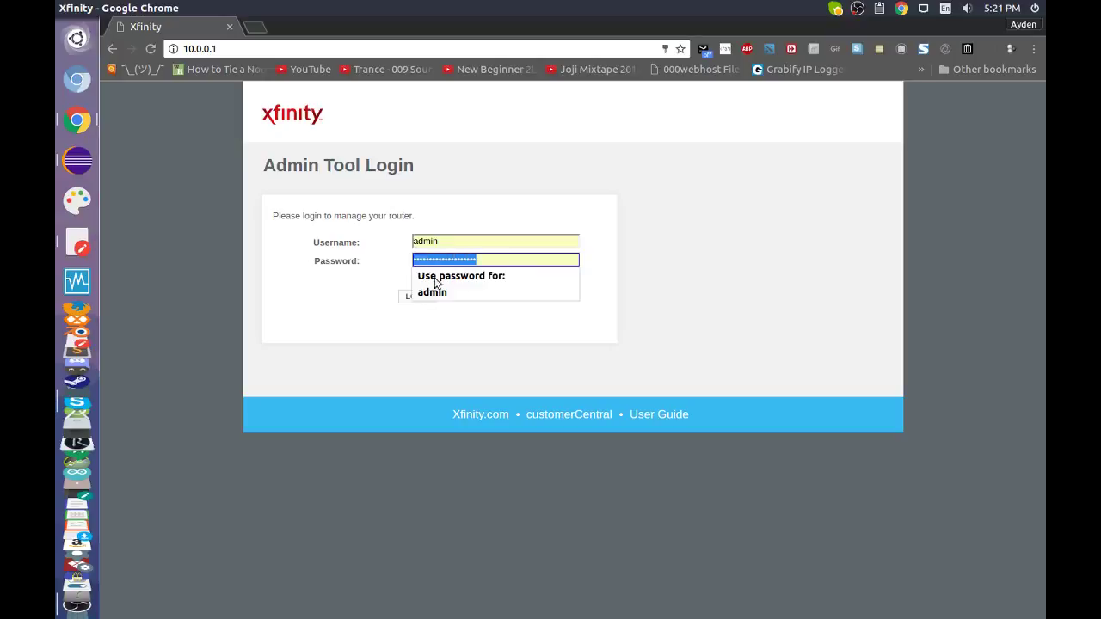
{"action": "left_click", "coordinate": [416, 296]}
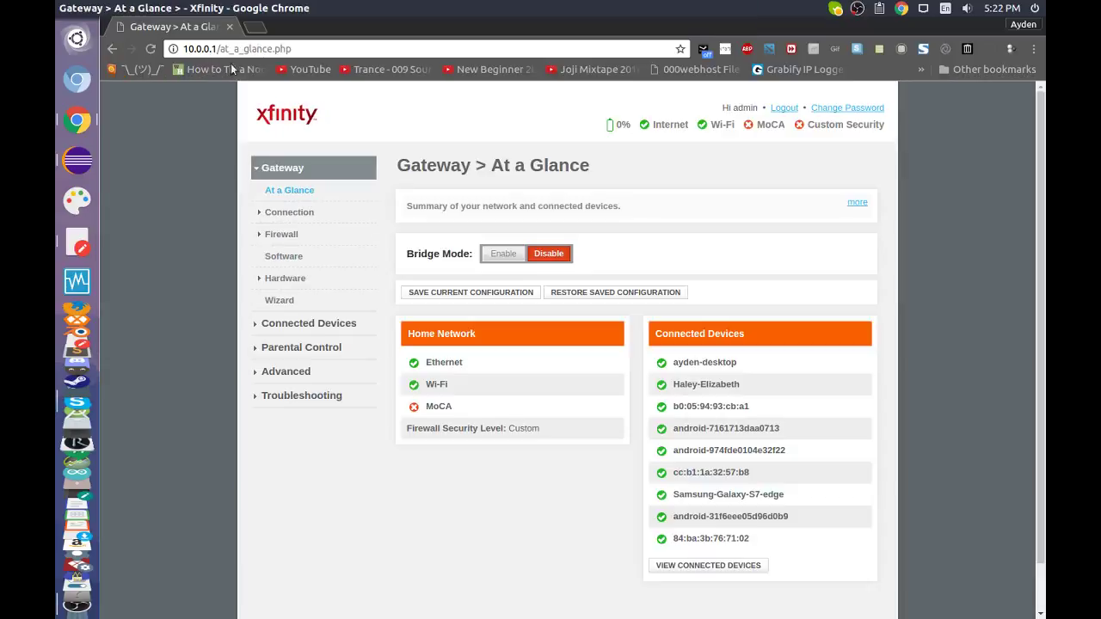
- Go to Advanced > Port Forwarding and enable port forwarding
{"action": "left_click_drag", "start_coordinate": [220, 49], "coordinate": [307, 50]}
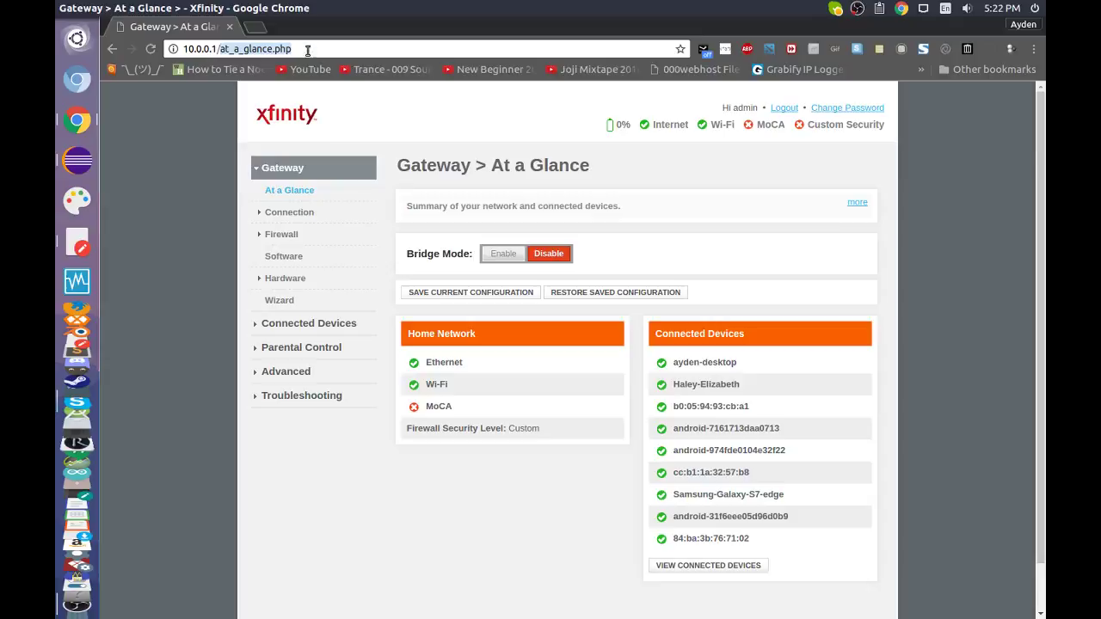
{"action": "left_click", "coordinate": [290, 371]}
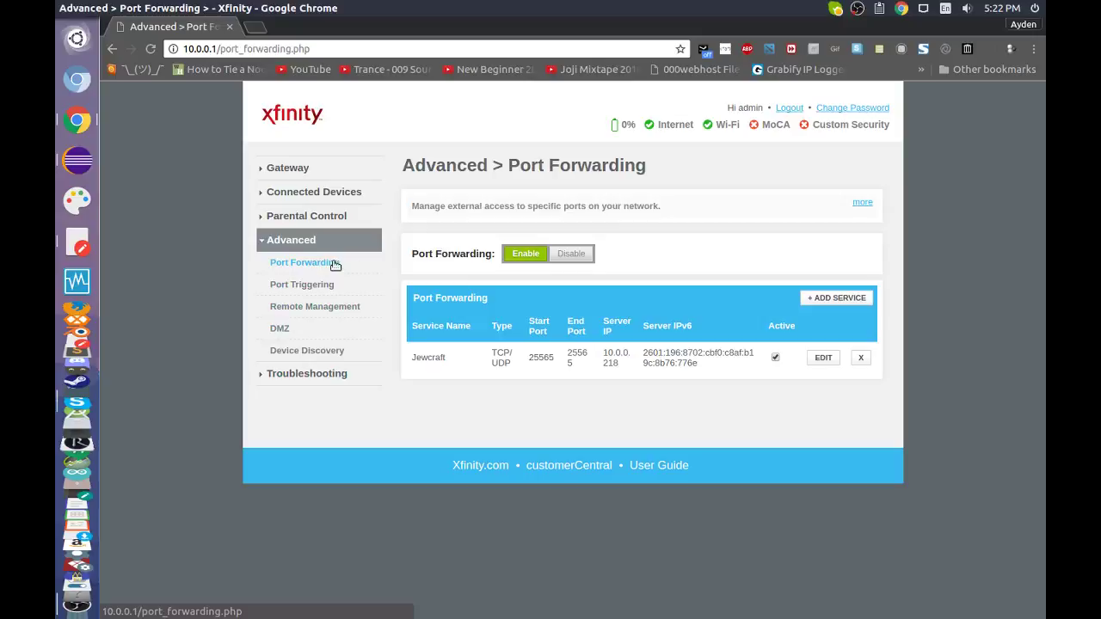
{"action": "left_click", "coordinate": [543, 258]}
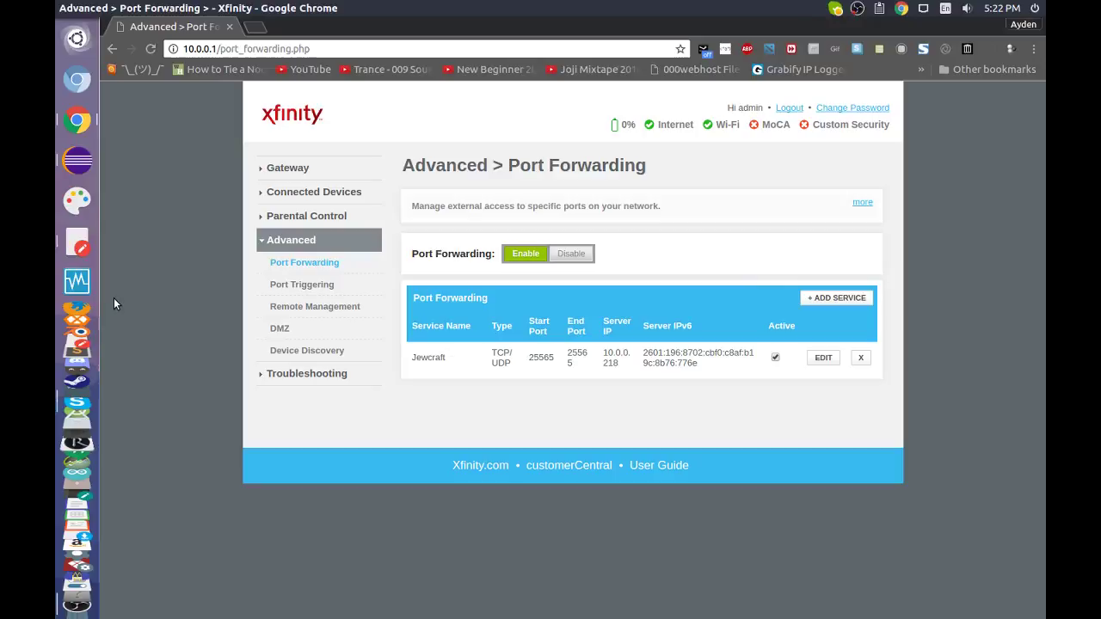
- Stop the screen recording in OBS Studio
{"action": "mouse_move", "coordinate": [54, 255]}
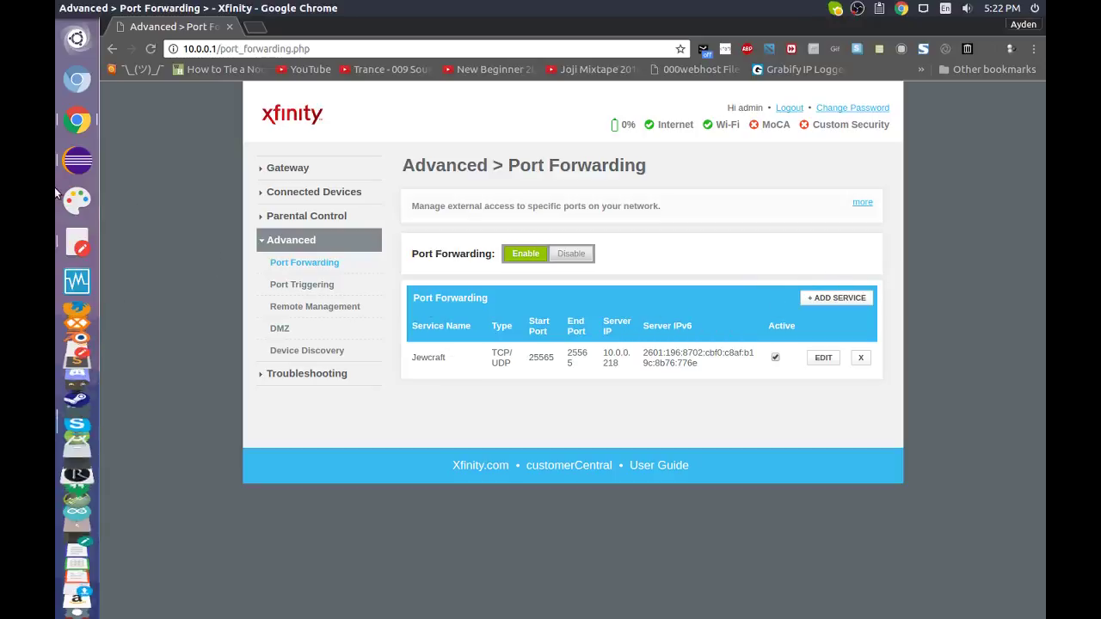
{"action": "scroll", "coordinate": [76, 387], "scroll_direction": "down", "scroll_amount": 5}
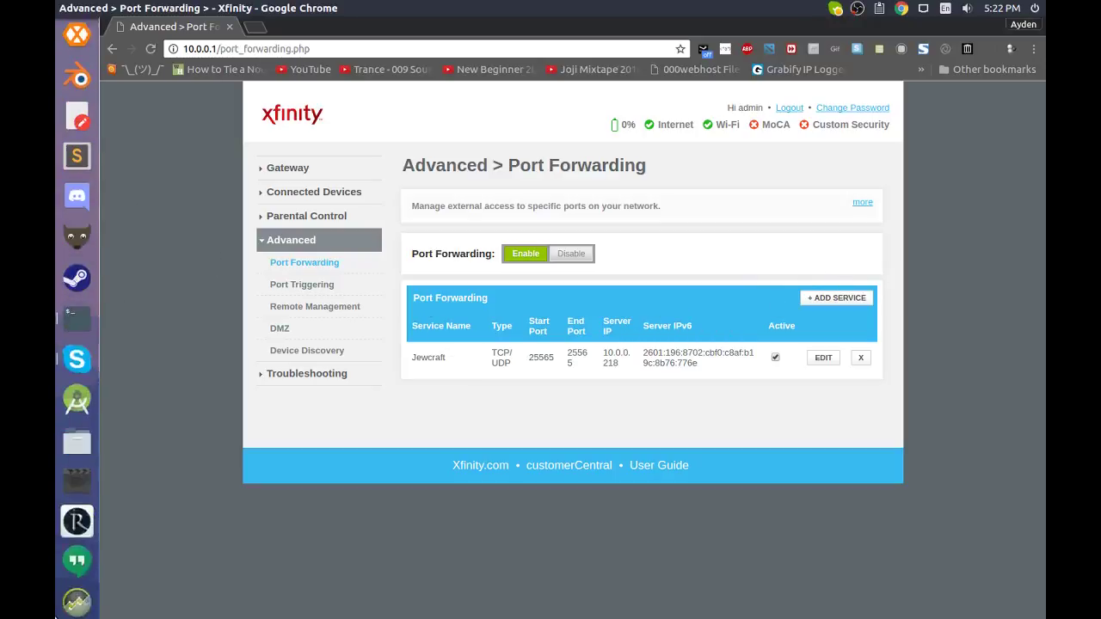
{"action": "scroll", "coordinate": [76, 441], "scroll_direction": "down", "scroll_amount": 10}
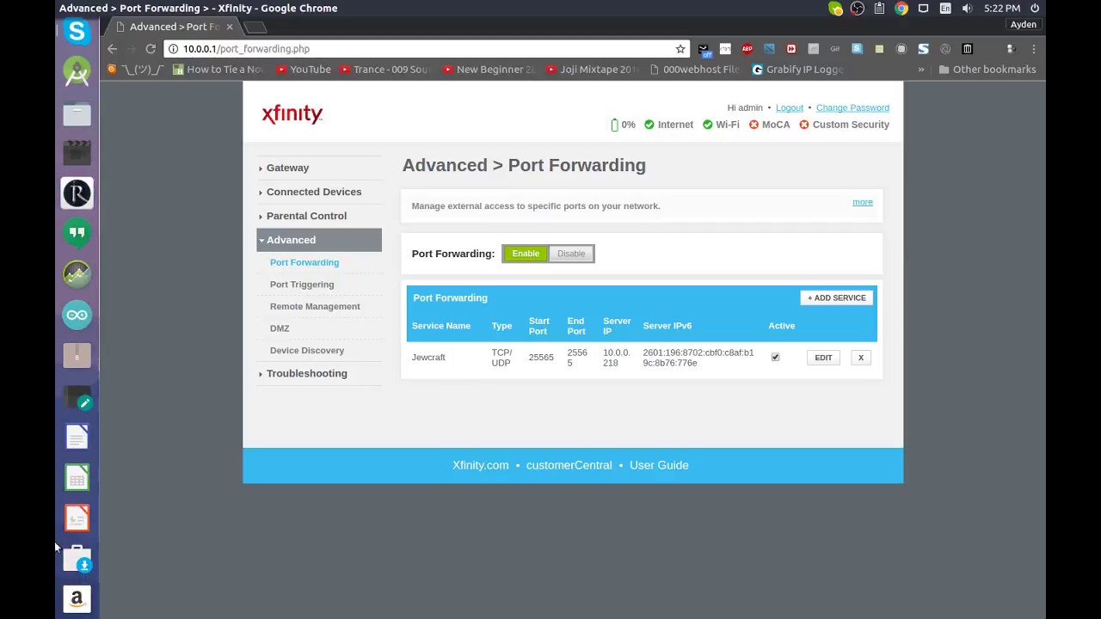
{"action": "left_click", "coordinate": [77, 559]}
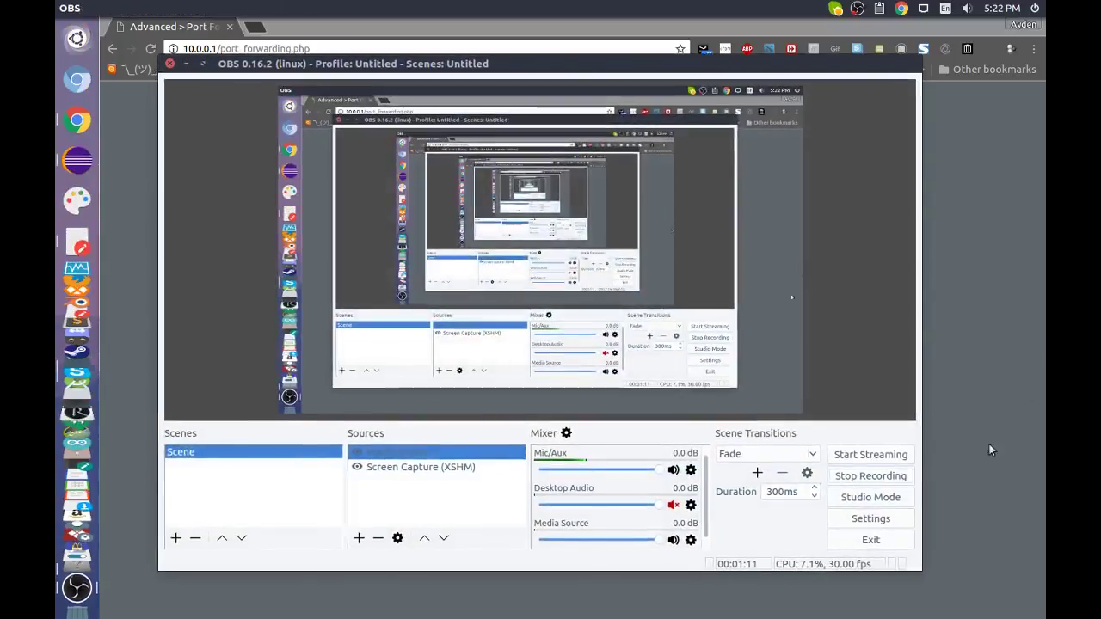
{"action": "left_click", "coordinate": [890, 479]}
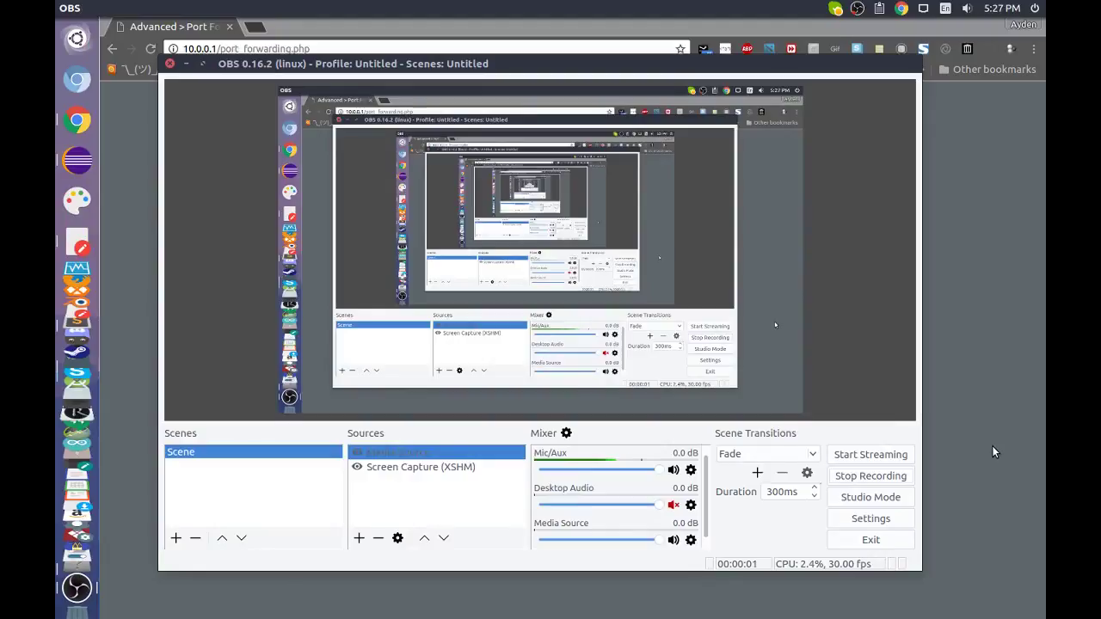
- Return to the Port Forwarding page, then bring the server-log terminal forward
{"action": "left_click", "coordinate": [991, 446]}
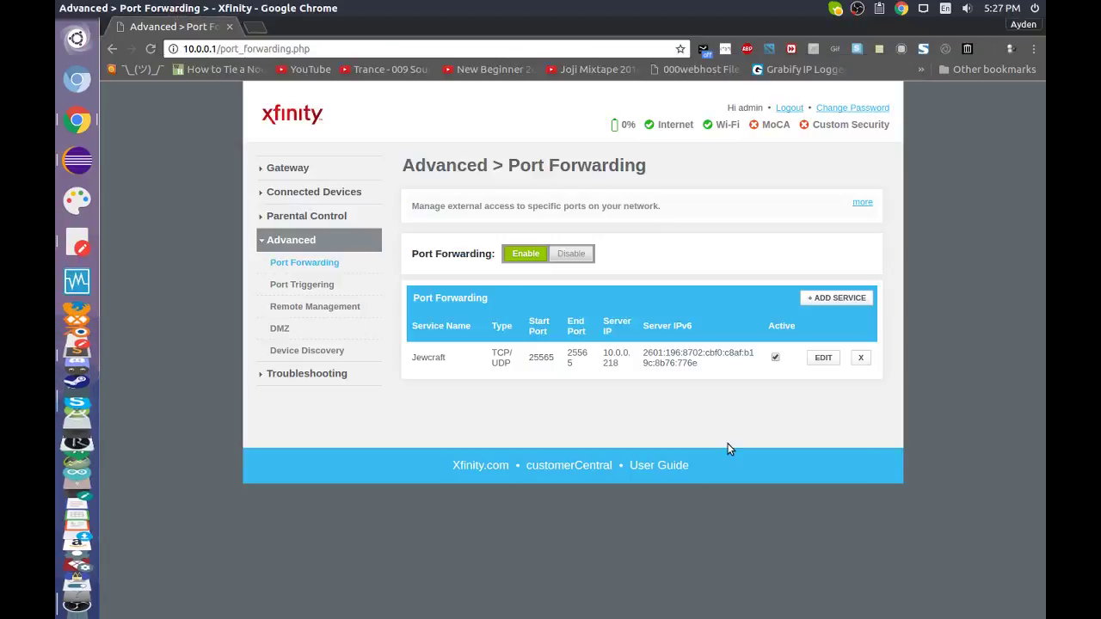
{"action": "scroll", "coordinate": [58, 321], "scroll_direction": "down", "scroll_amount": 3}
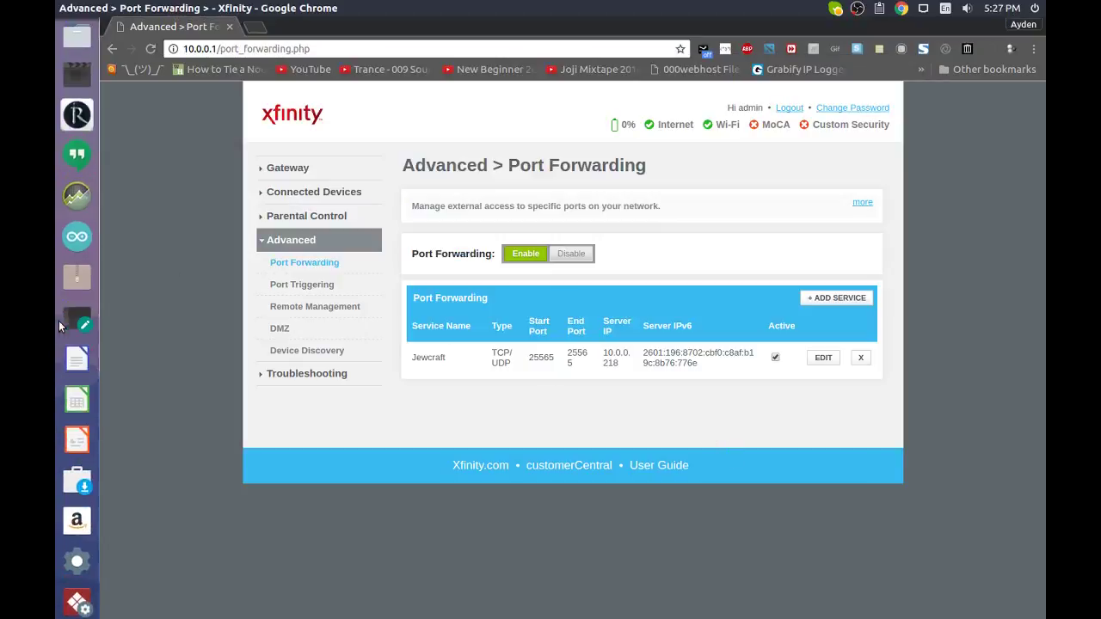
{"action": "scroll", "coordinate": [58, 327], "scroll_direction": "down", "scroll_amount": 5}
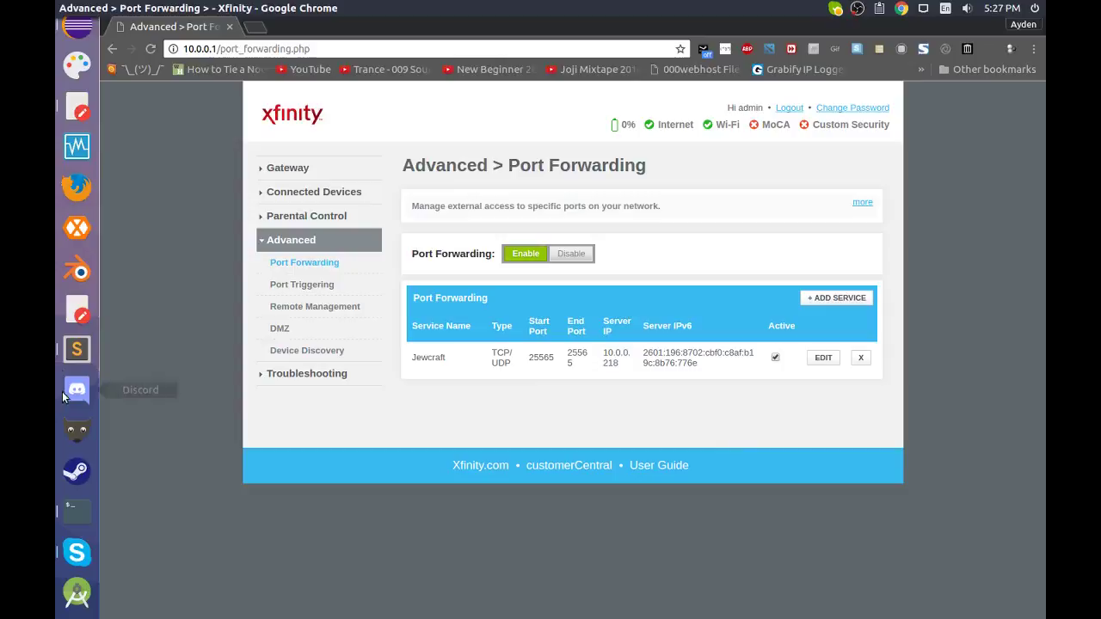
{"action": "left_click", "coordinate": [69, 507]}
{"action": "scroll", "coordinate": [77, 371], "scroll_direction": "down", "scroll_amount": 3}
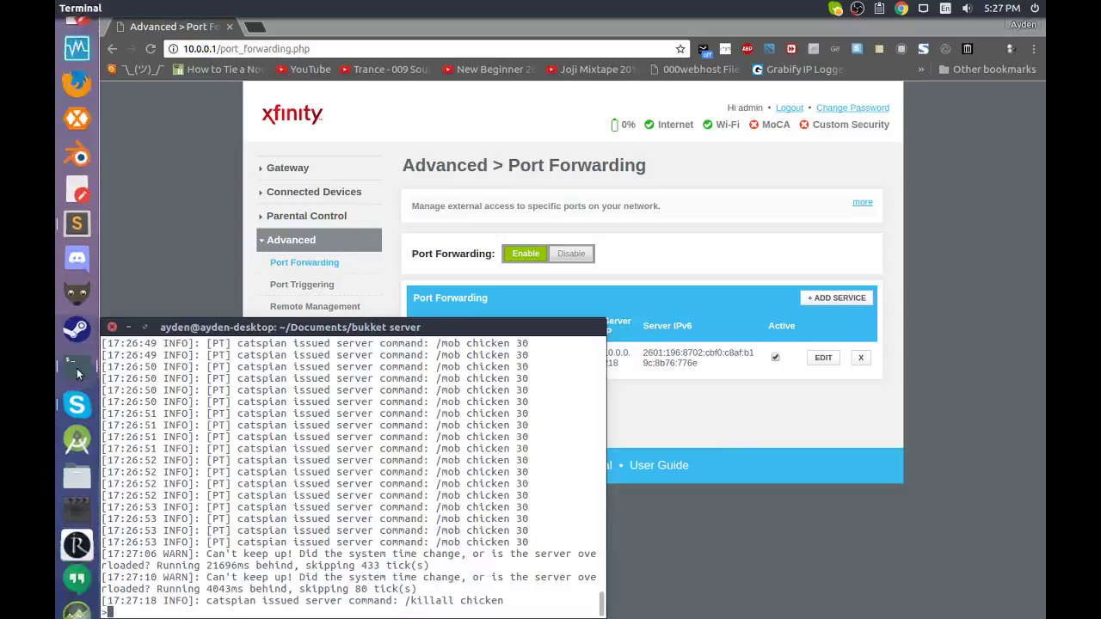
- In the pf_server terminal, stop apache2 and start server.py on port 80, then return to Chrome
{"action": "right_click", "coordinate": [76, 372]}
{"action": "left_click", "coordinate": [123, 368]}
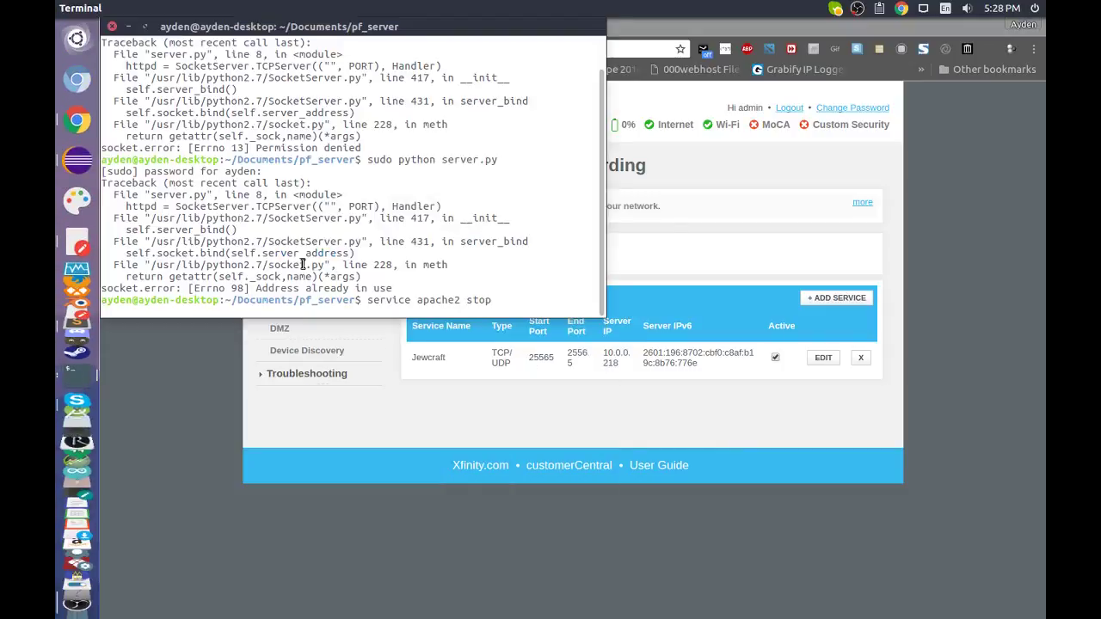
{"action": "key", "text": "Return"}
{"action": "key", "text": "Up"}
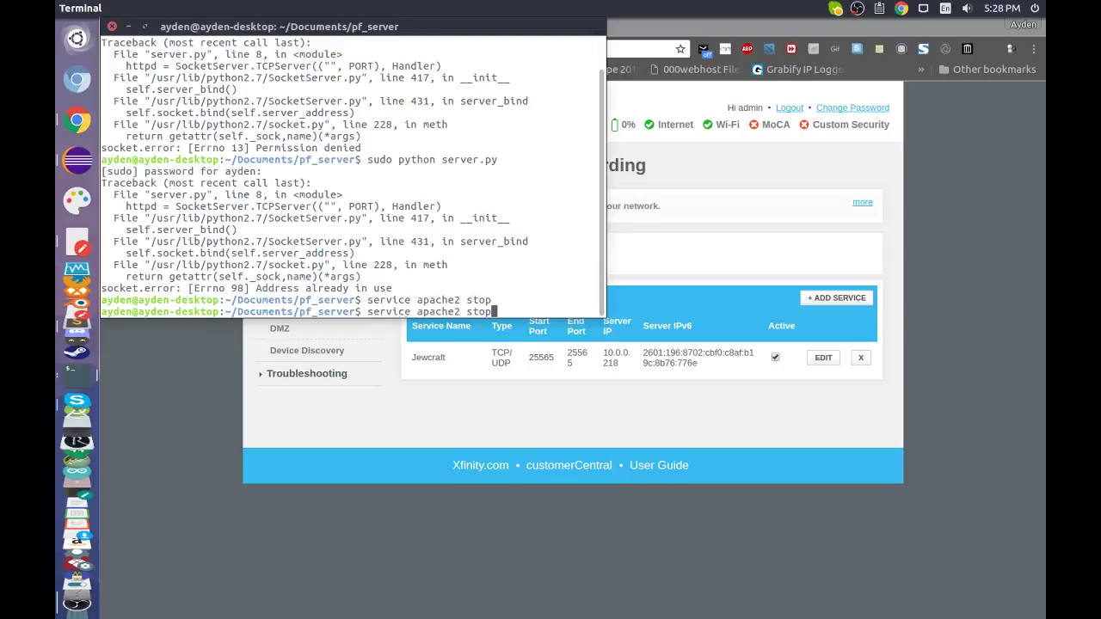
{"action": "key", "text": "Up"}
{"action": "key", "text": "Return"}
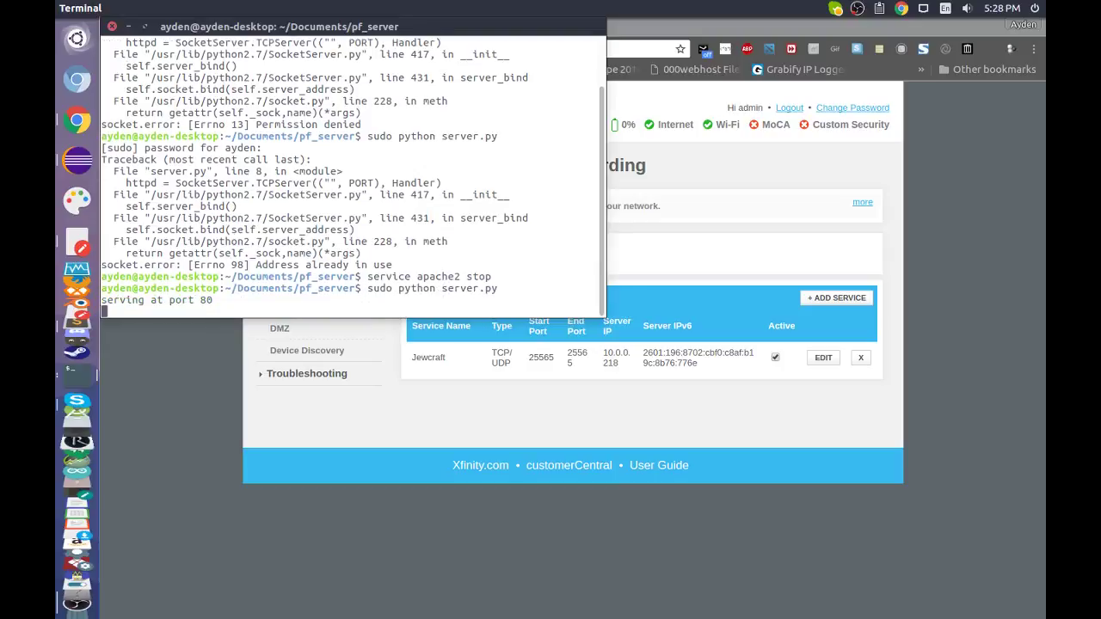
{"action": "left_click", "coordinate": [735, 250]}
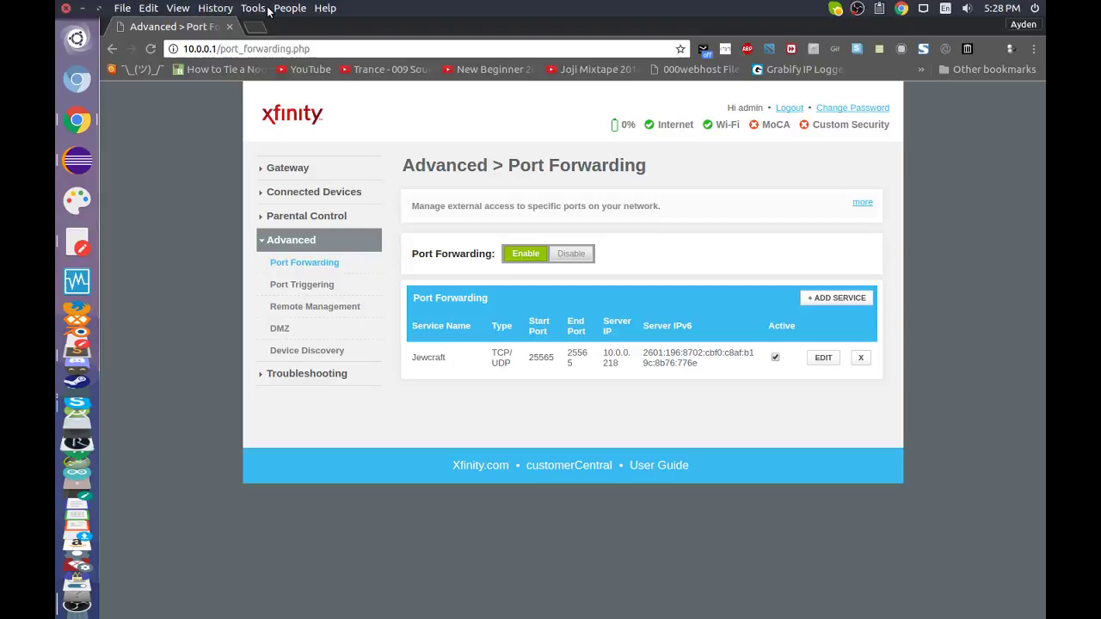
- Load localhost in a new tab to see the test server's page
{"action": "key", "text": "ctrl+t"}
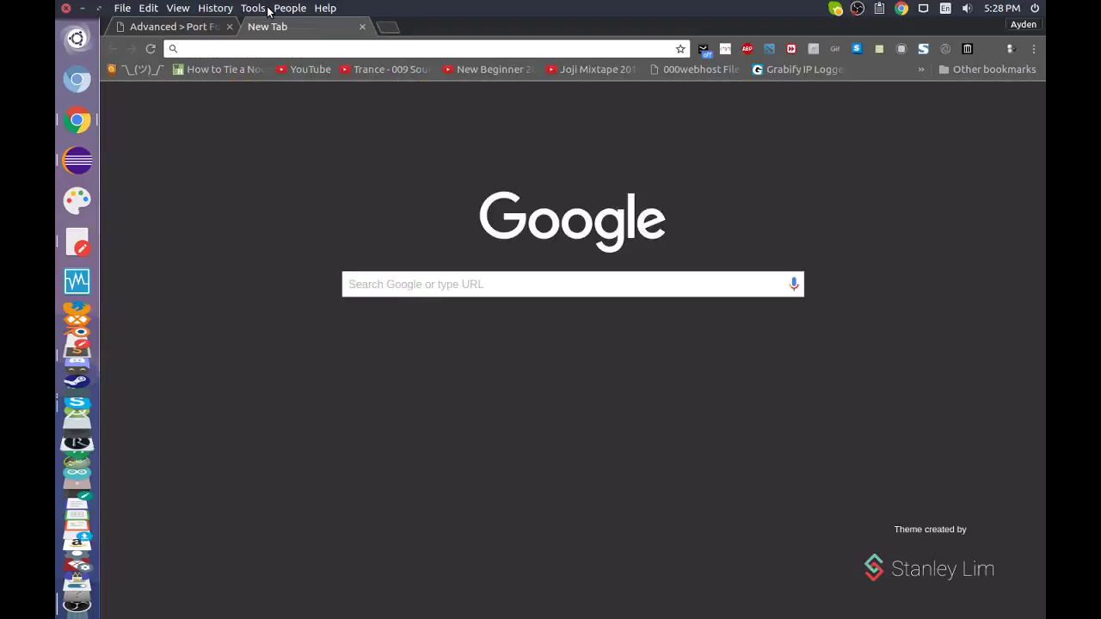
{"action": "type", "text": "localhos"}
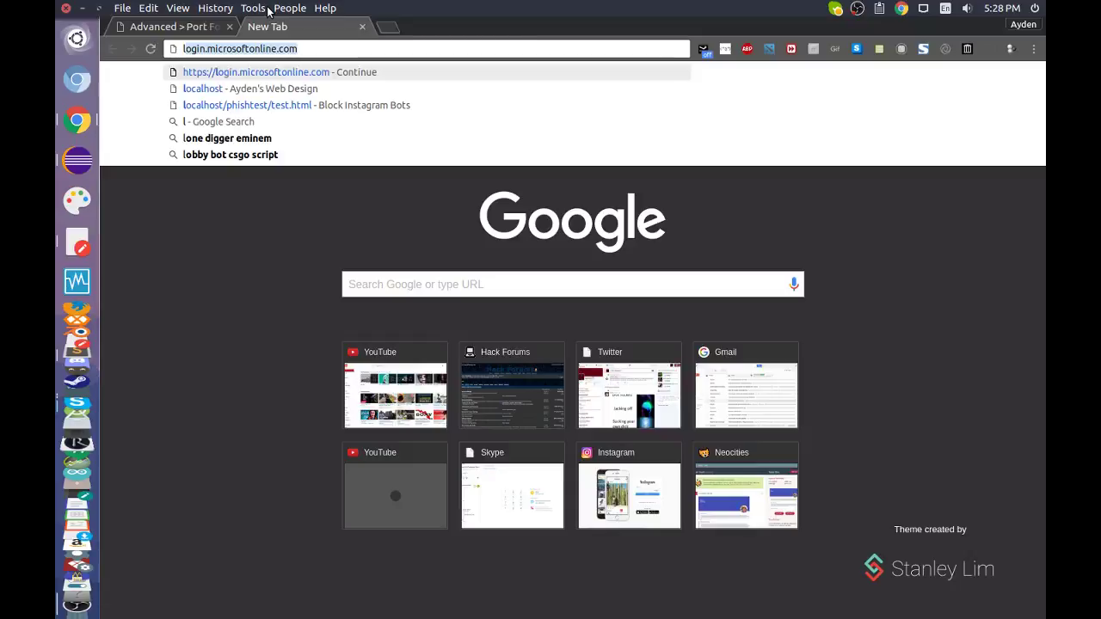
{"action": "type", "text": "t"}
{"action": "key", "text": "Return"}
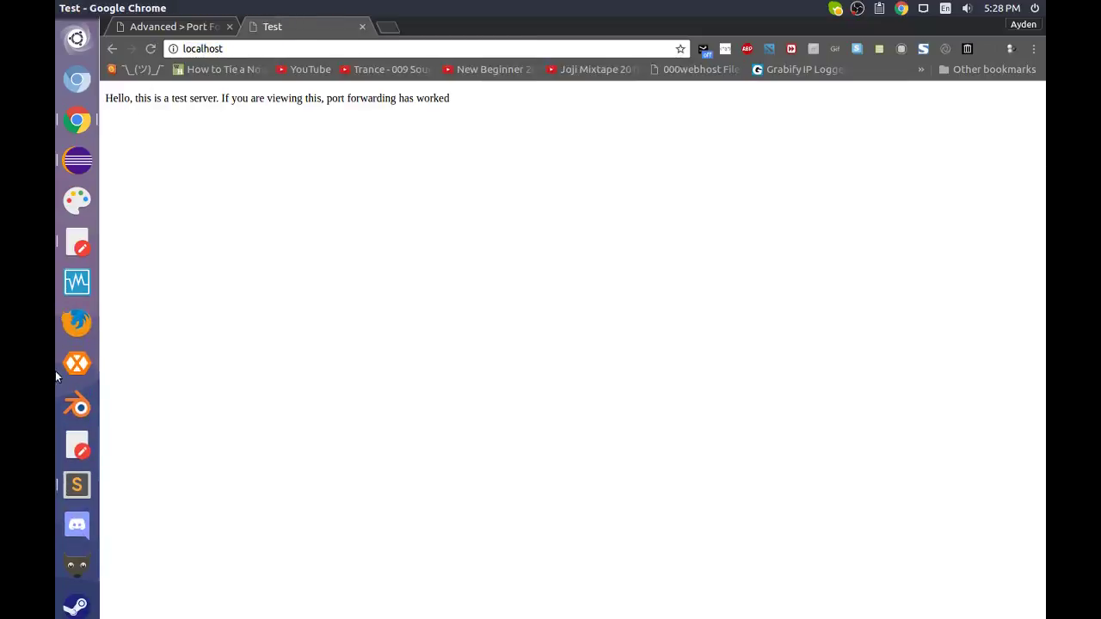
- Review the test page's index.html in Sublime Text, then return to Chrome
{"action": "left_click", "coordinate": [76, 283]}
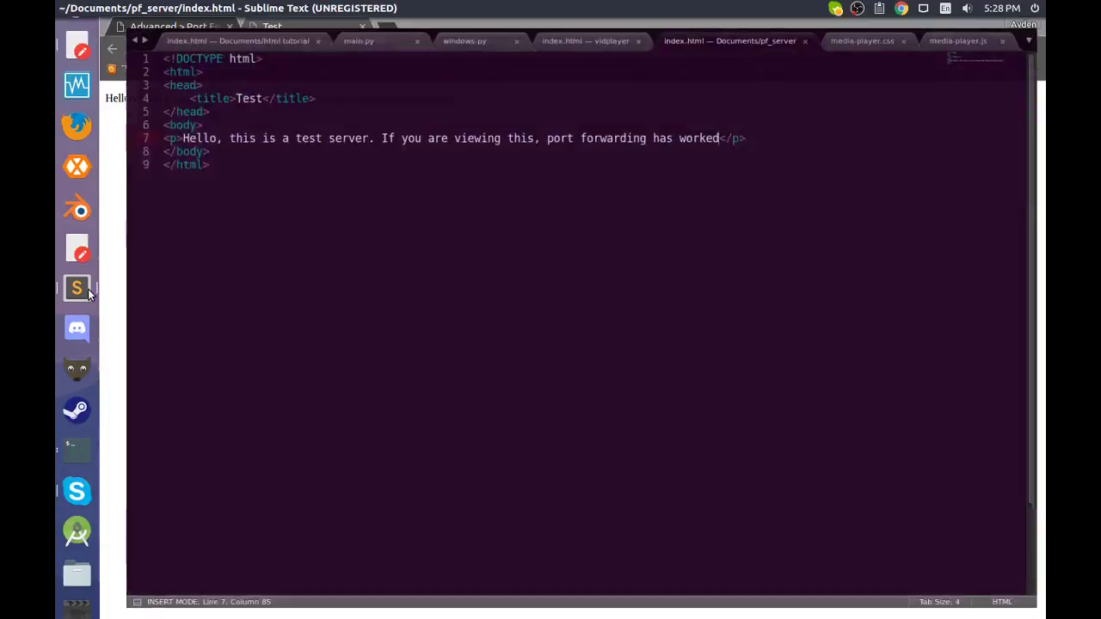
{"action": "key", "text": "ctrl+a"}
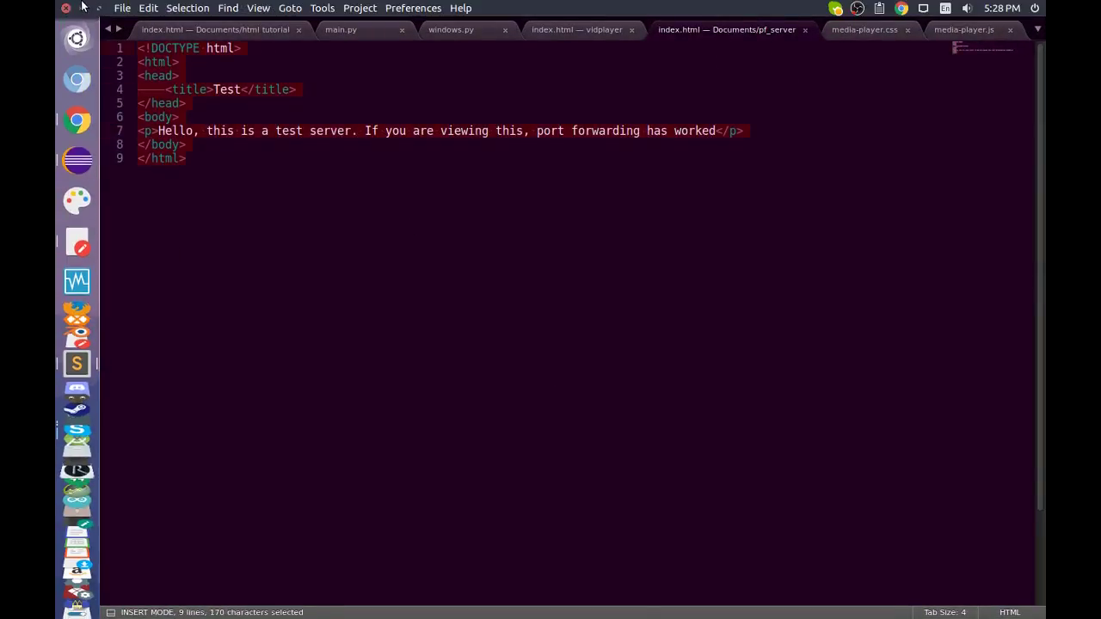
{"action": "key", "text": "alt+Tab"}
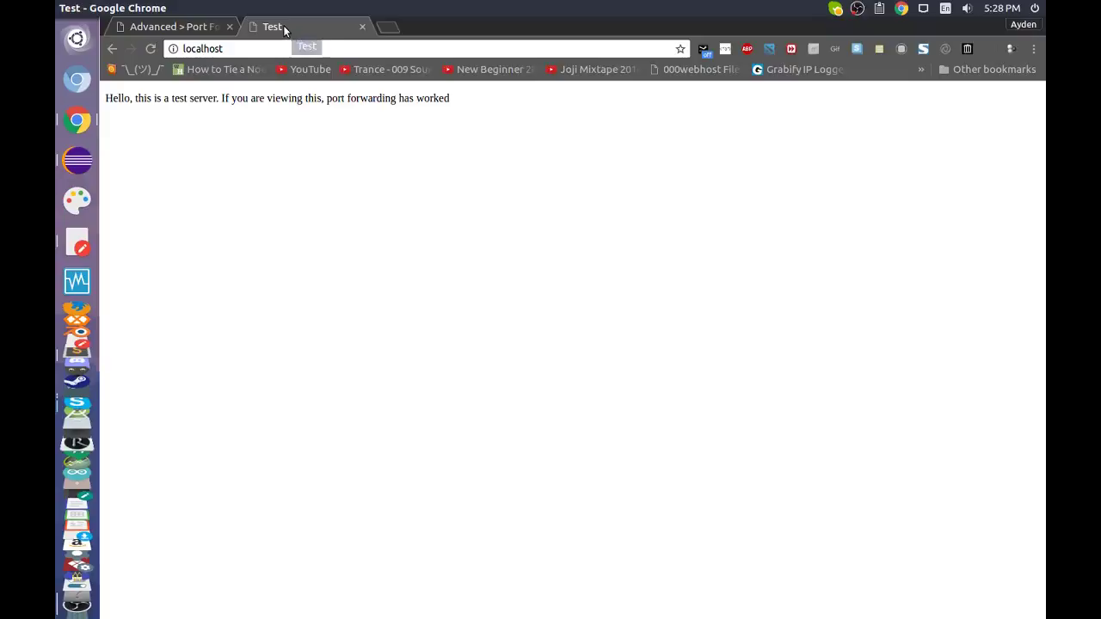
- Close the localhost tab and start a new port forwarding service using HTTP
{"action": "key", "text": "ctrl+Tab"}
{"action": "key", "text": "ctrl+Tab"}
{"action": "key", "text": "ctrl+w"}
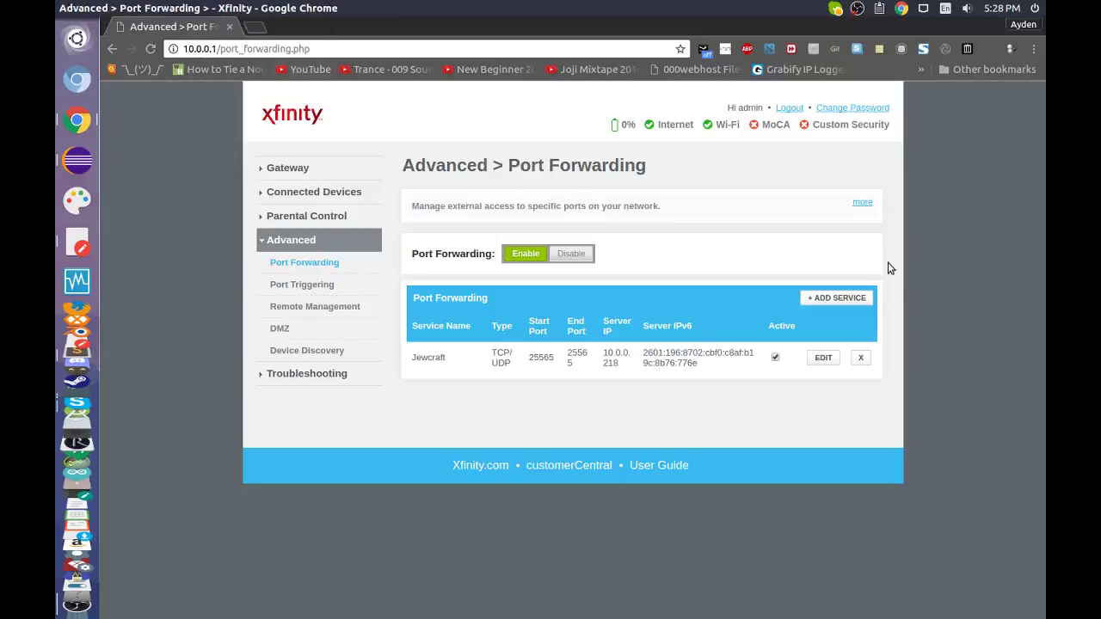
{"action": "left_click", "coordinate": [862, 296]}
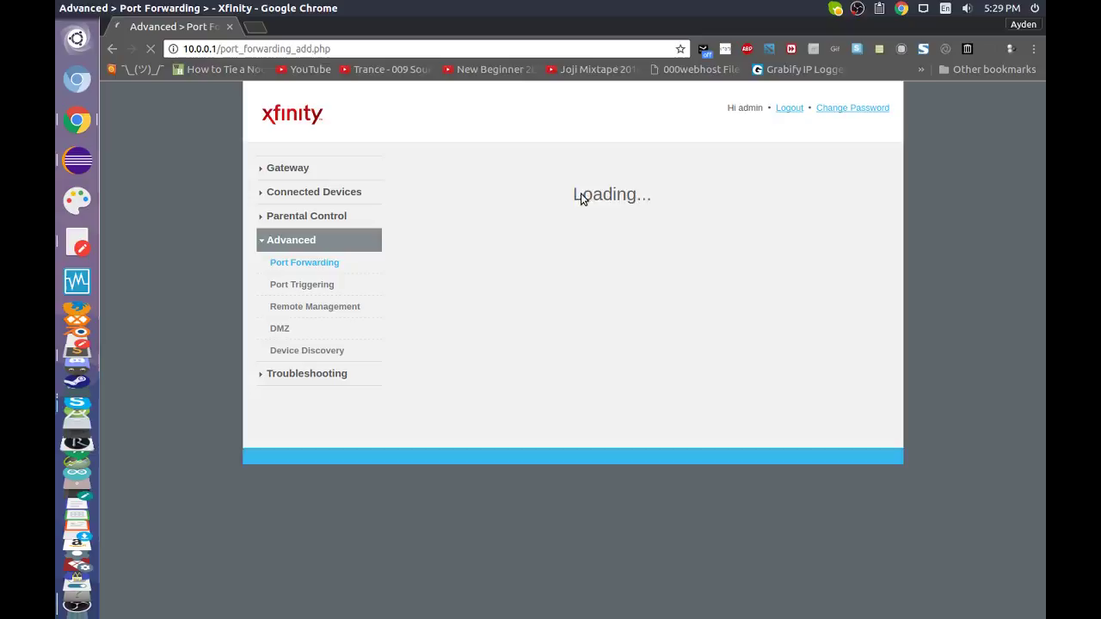
{"action": "left_click", "coordinate": [589, 284]}
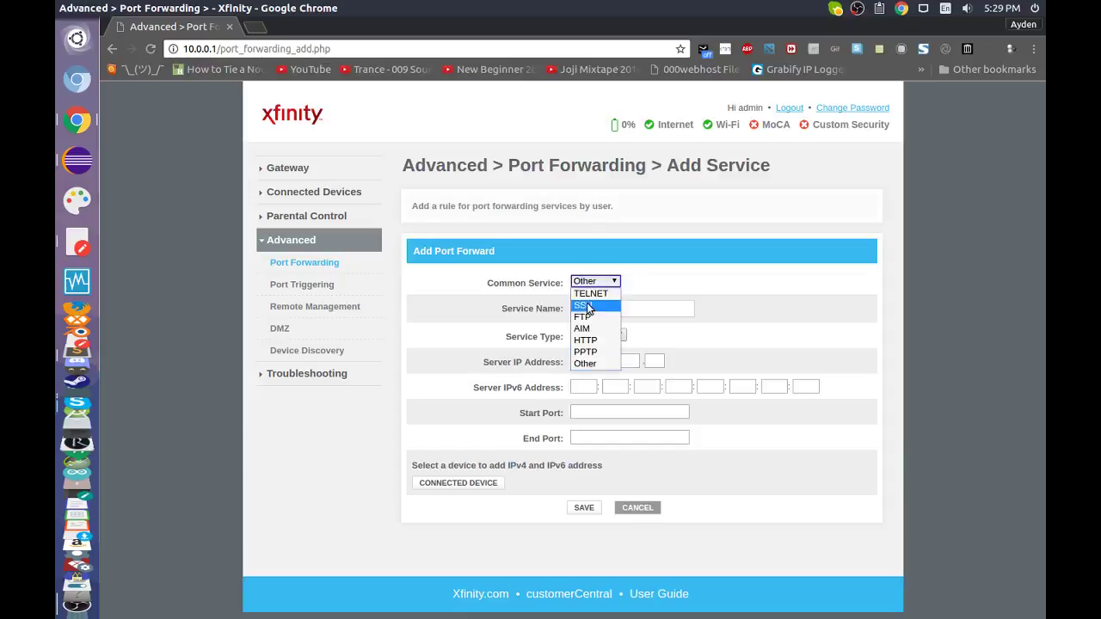
{"action": "left_click", "coordinate": [602, 340]}
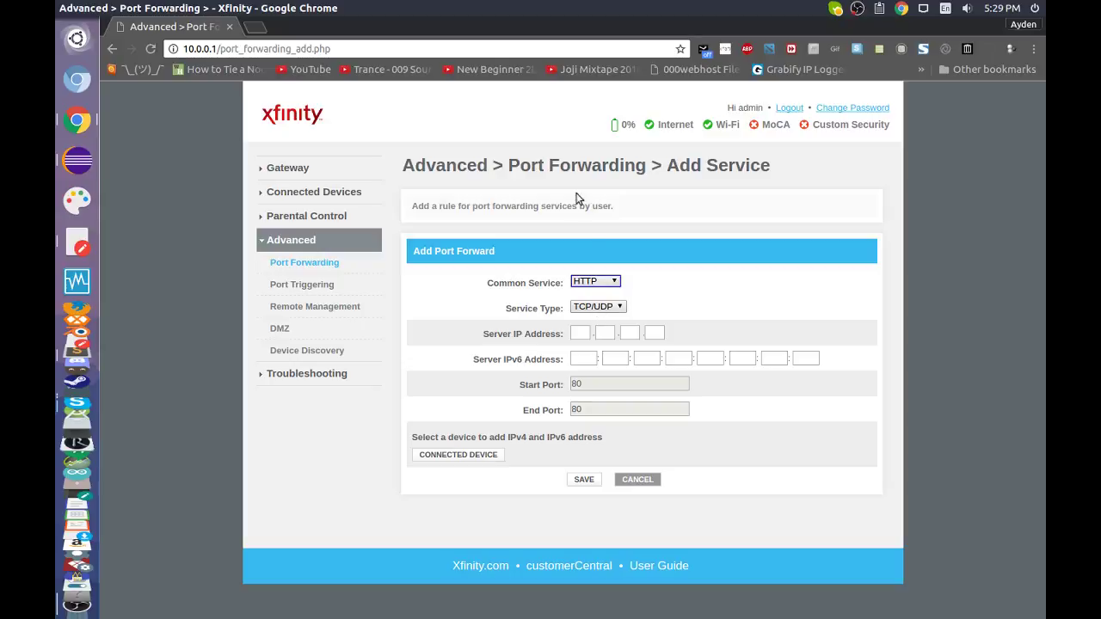
- Keep TCP/UDP, choose the desktop (10.0.0.218) as the connected device, and save the rule
{"action": "left_click", "coordinate": [592, 310]}
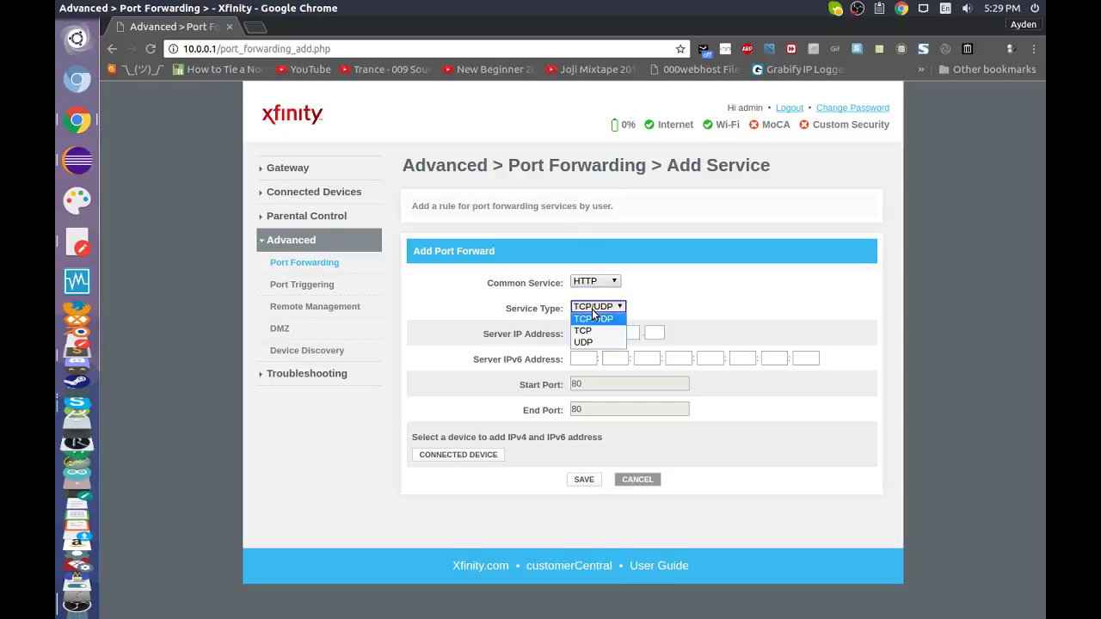
{"action": "left_click", "coordinate": [592, 318]}
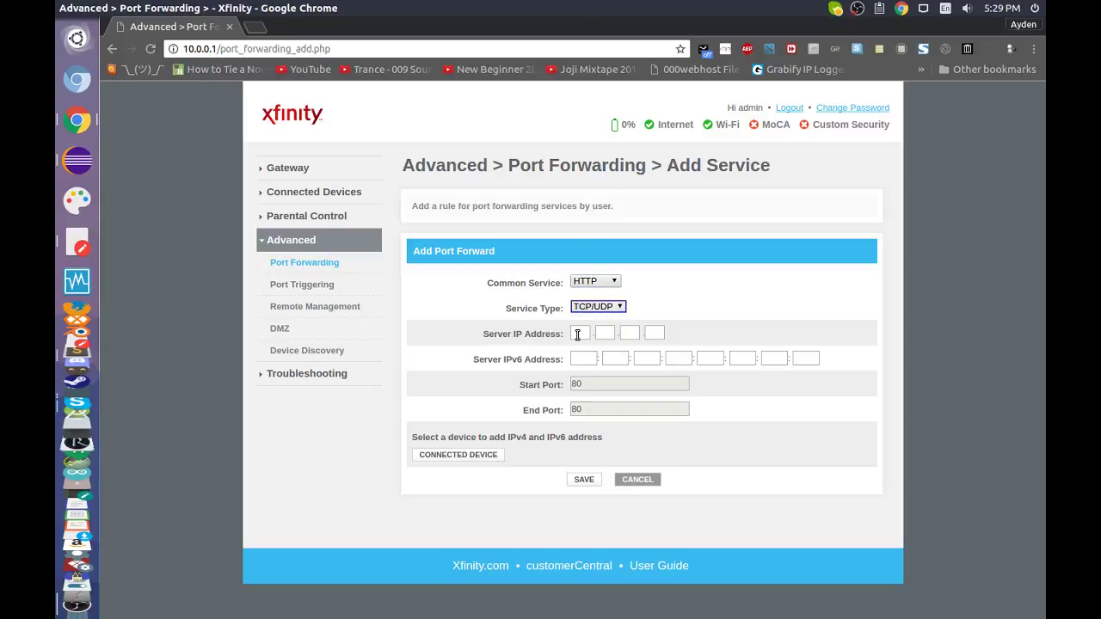
{"action": "left_click", "coordinate": [435, 457]}
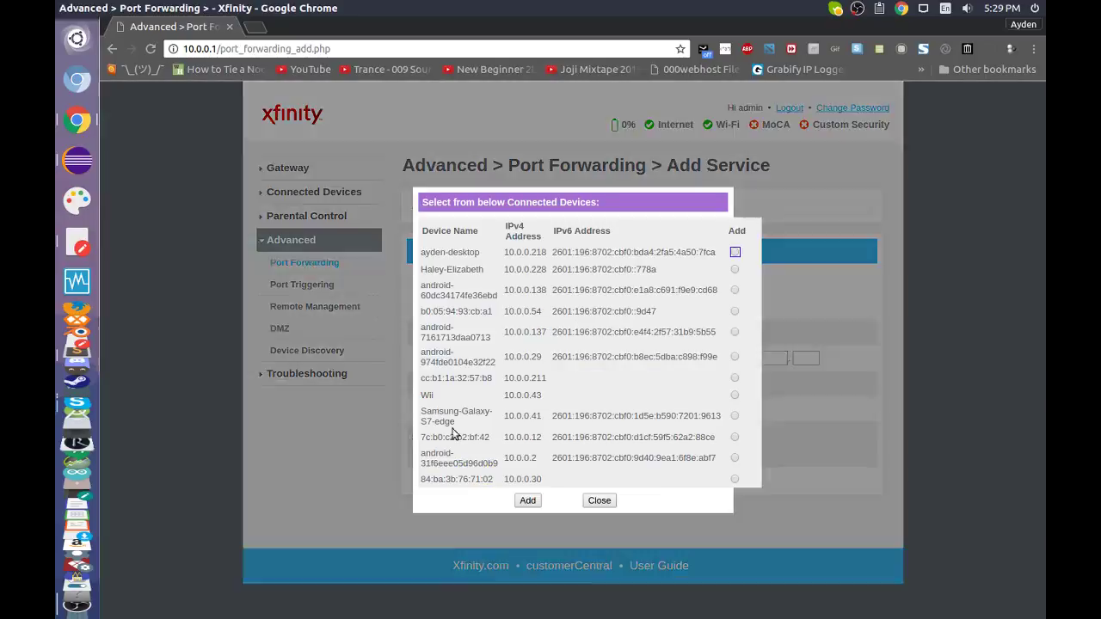
{"action": "left_click", "coordinate": [734, 252]}
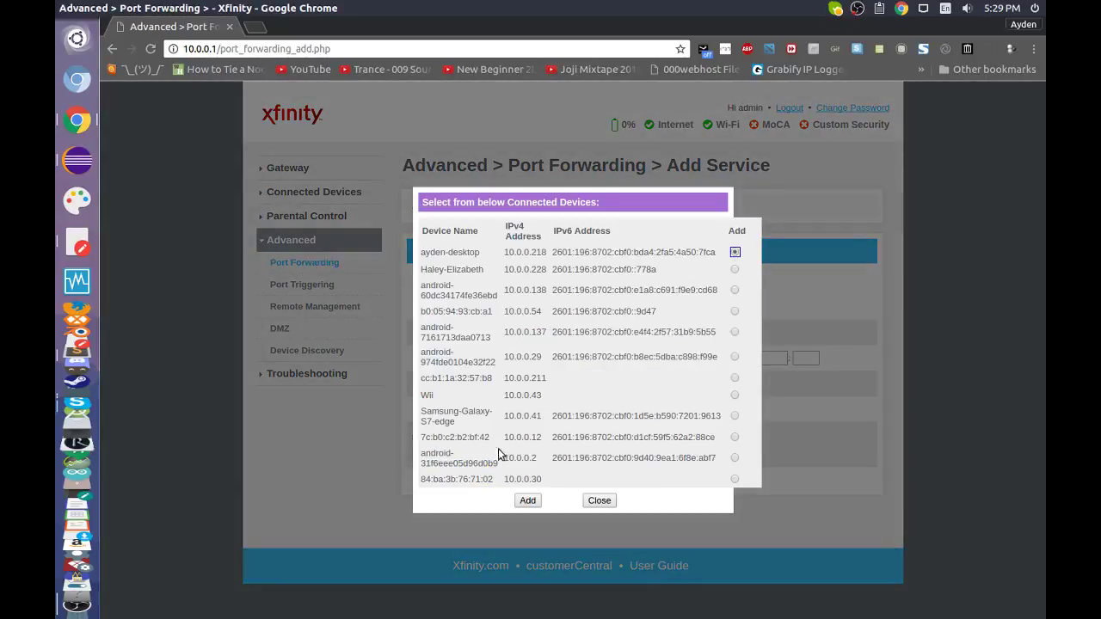
{"action": "left_click", "coordinate": [527, 500]}
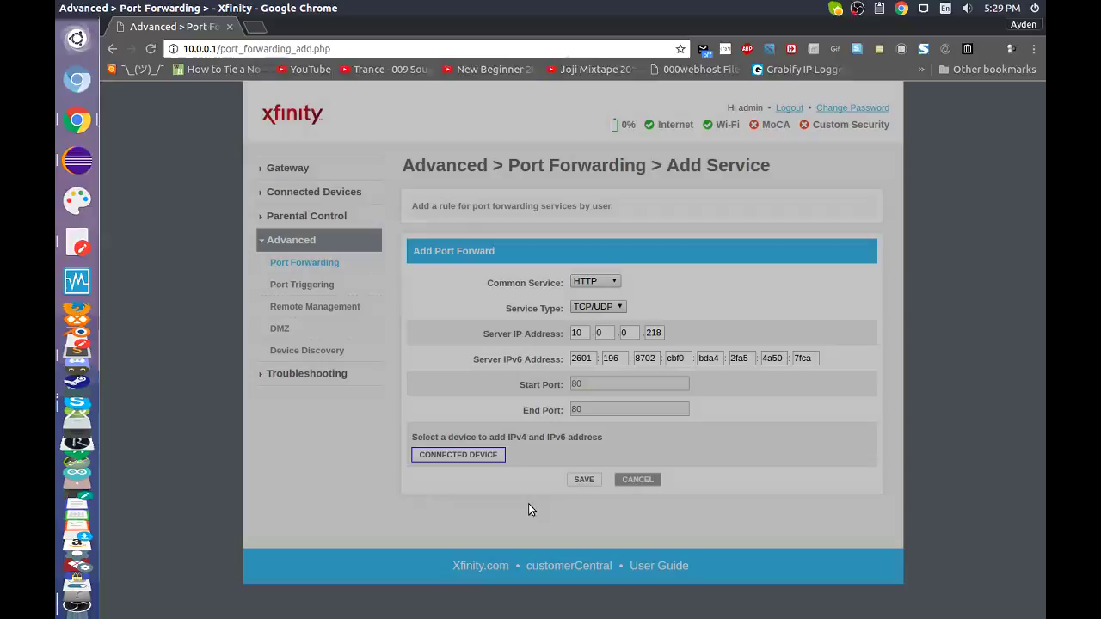
{"action": "left_click_drag", "start_coordinate": [588, 383], "coordinate": [564, 379]}
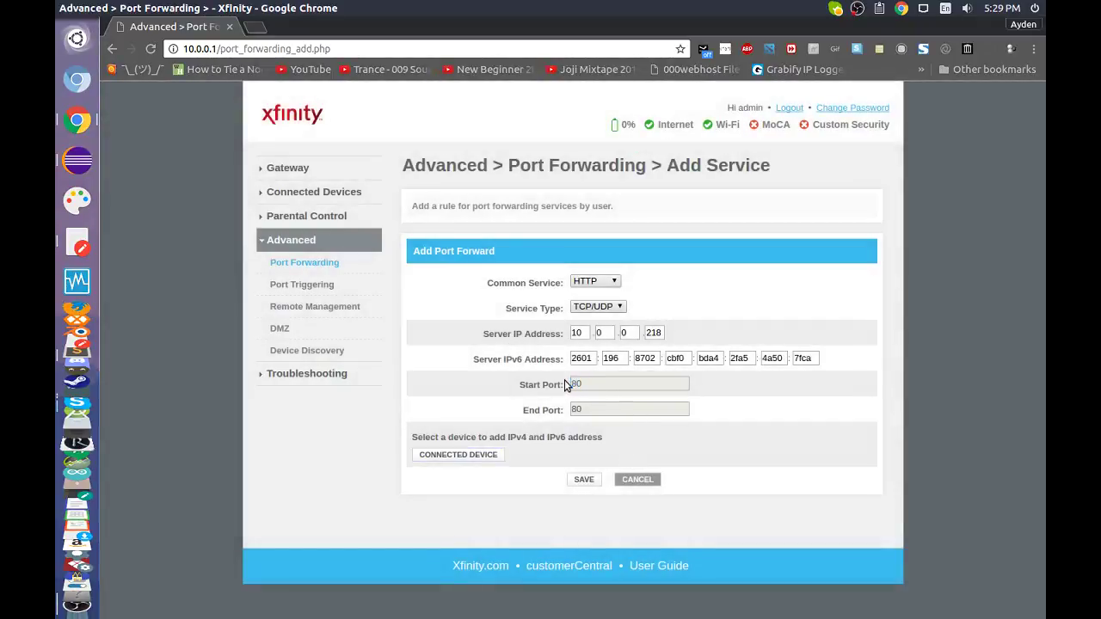
{"action": "left_click", "coordinate": [564, 380]}
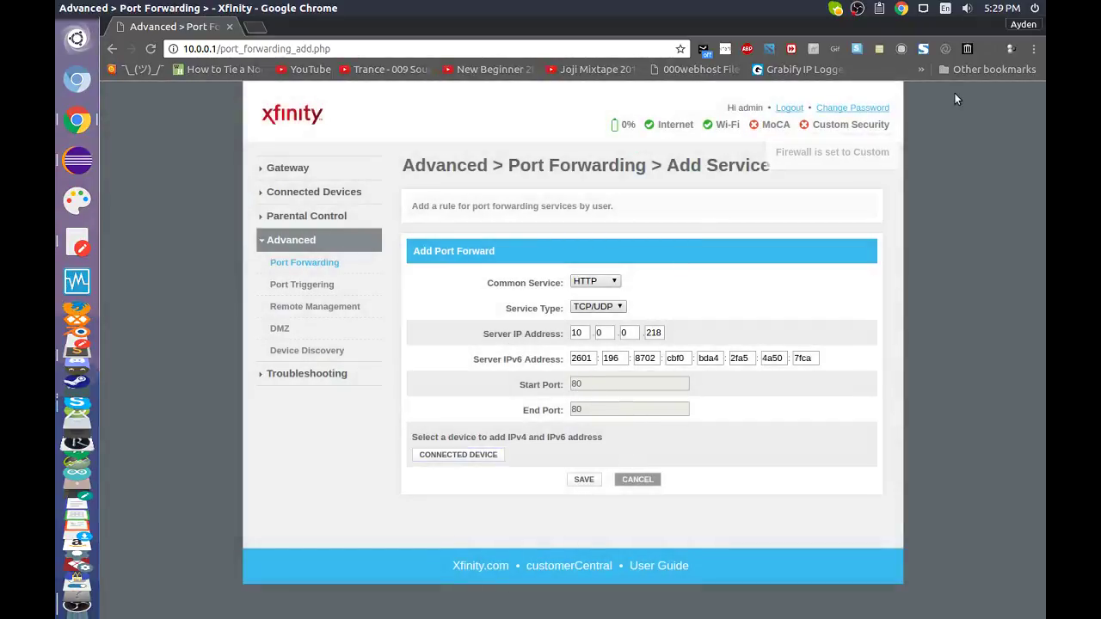
{"action": "left_click", "coordinate": [582, 480]}
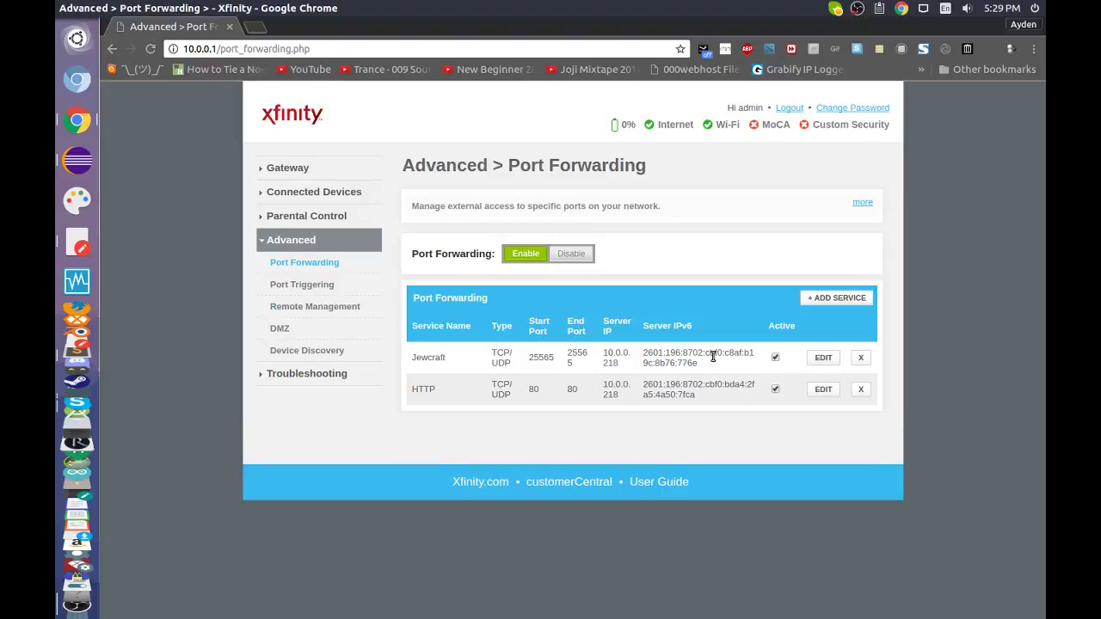
{"action": "left_click_drag", "start_coordinate": [420, 388], "coordinate": [411, 388]}
{"action": "left_click", "coordinate": [476, 391]}
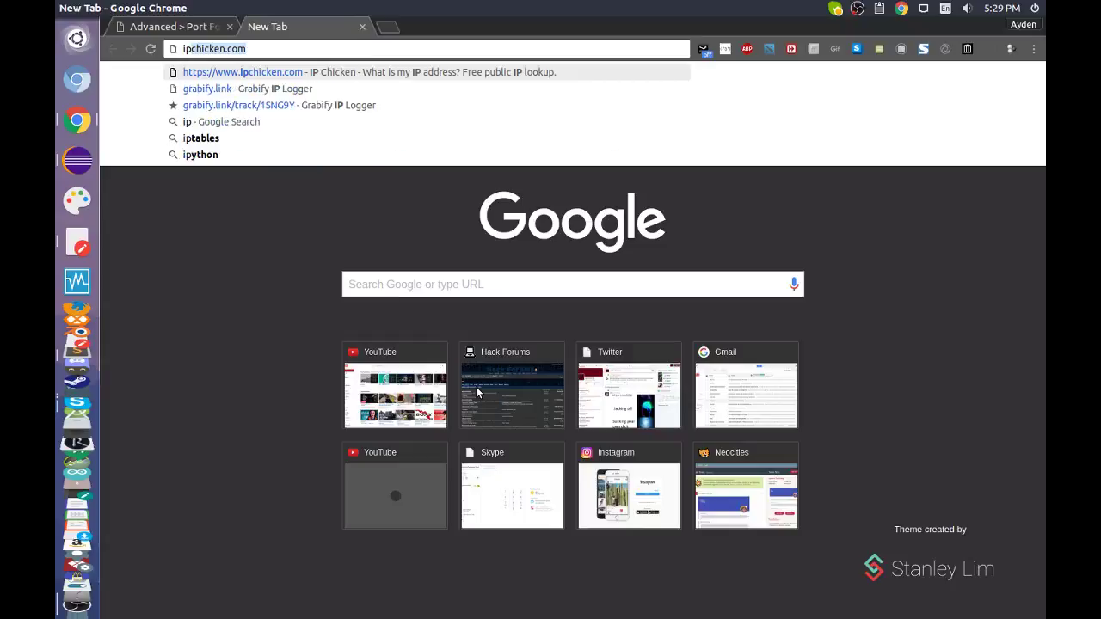
- Check the public IP on ipchicken.com, then switch back to the Port Forwarding tab
{"action": "key", "text": "Return"}
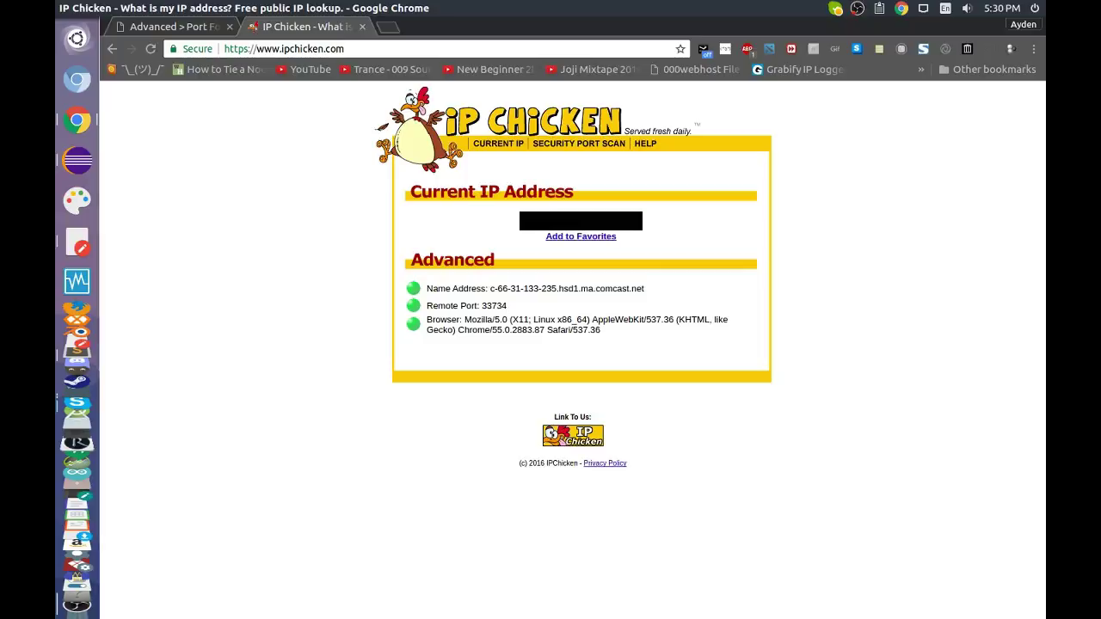
{"action": "left_click", "coordinate": [172, 27]}
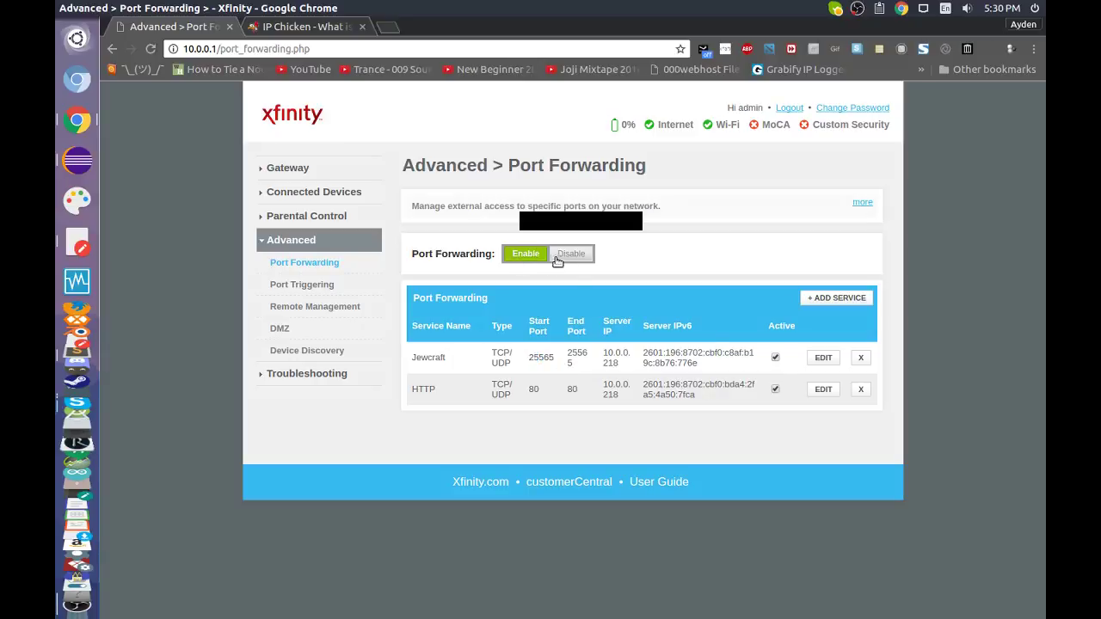
- Close the IP Chicken tab and bring OBS Studio to the front
{"action": "left_click", "coordinate": [372, 26]}
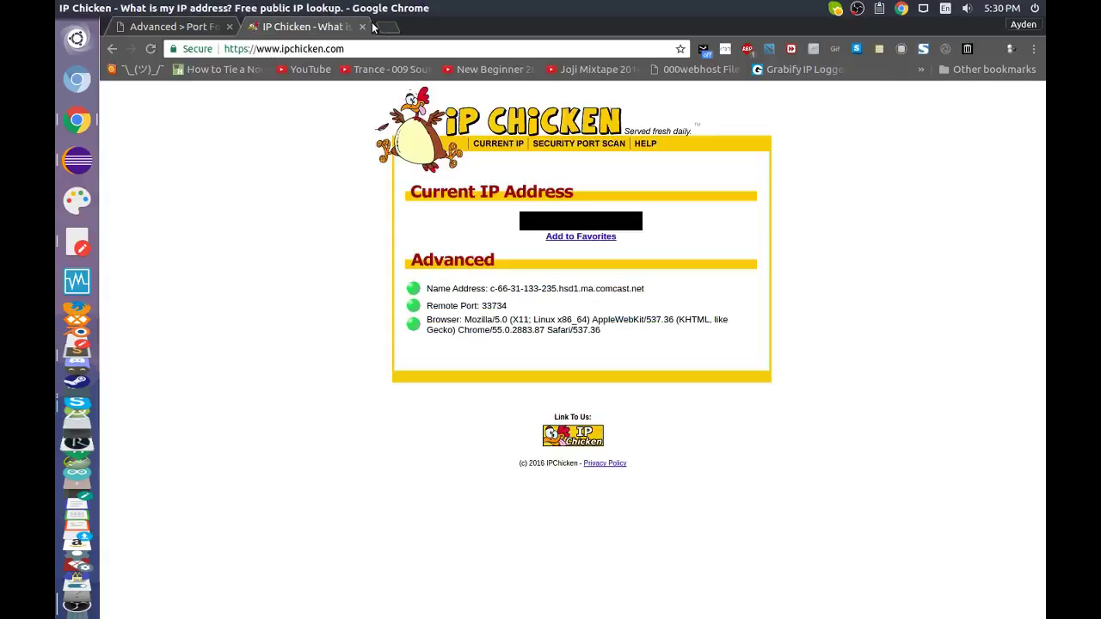
{"action": "left_click", "coordinate": [362, 27]}
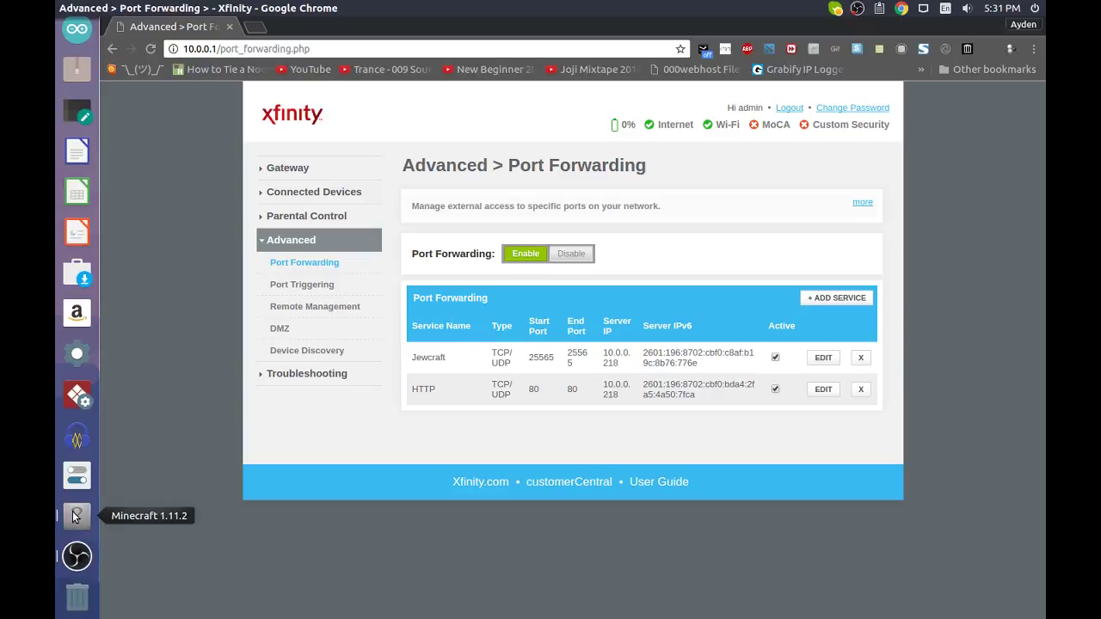
{"action": "left_click", "coordinate": [74, 555]}
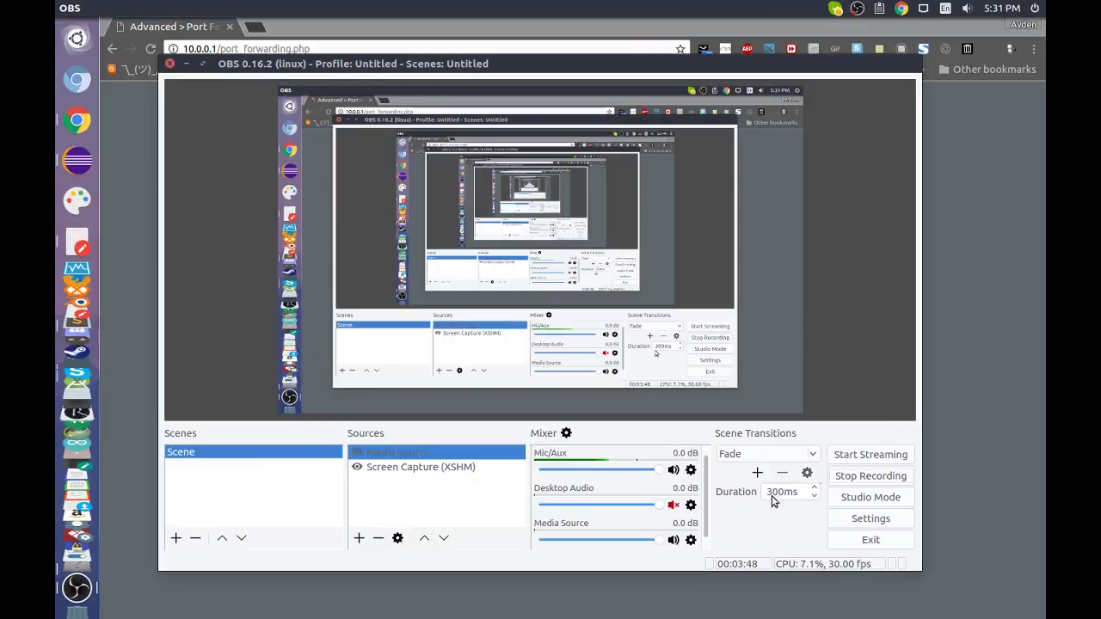